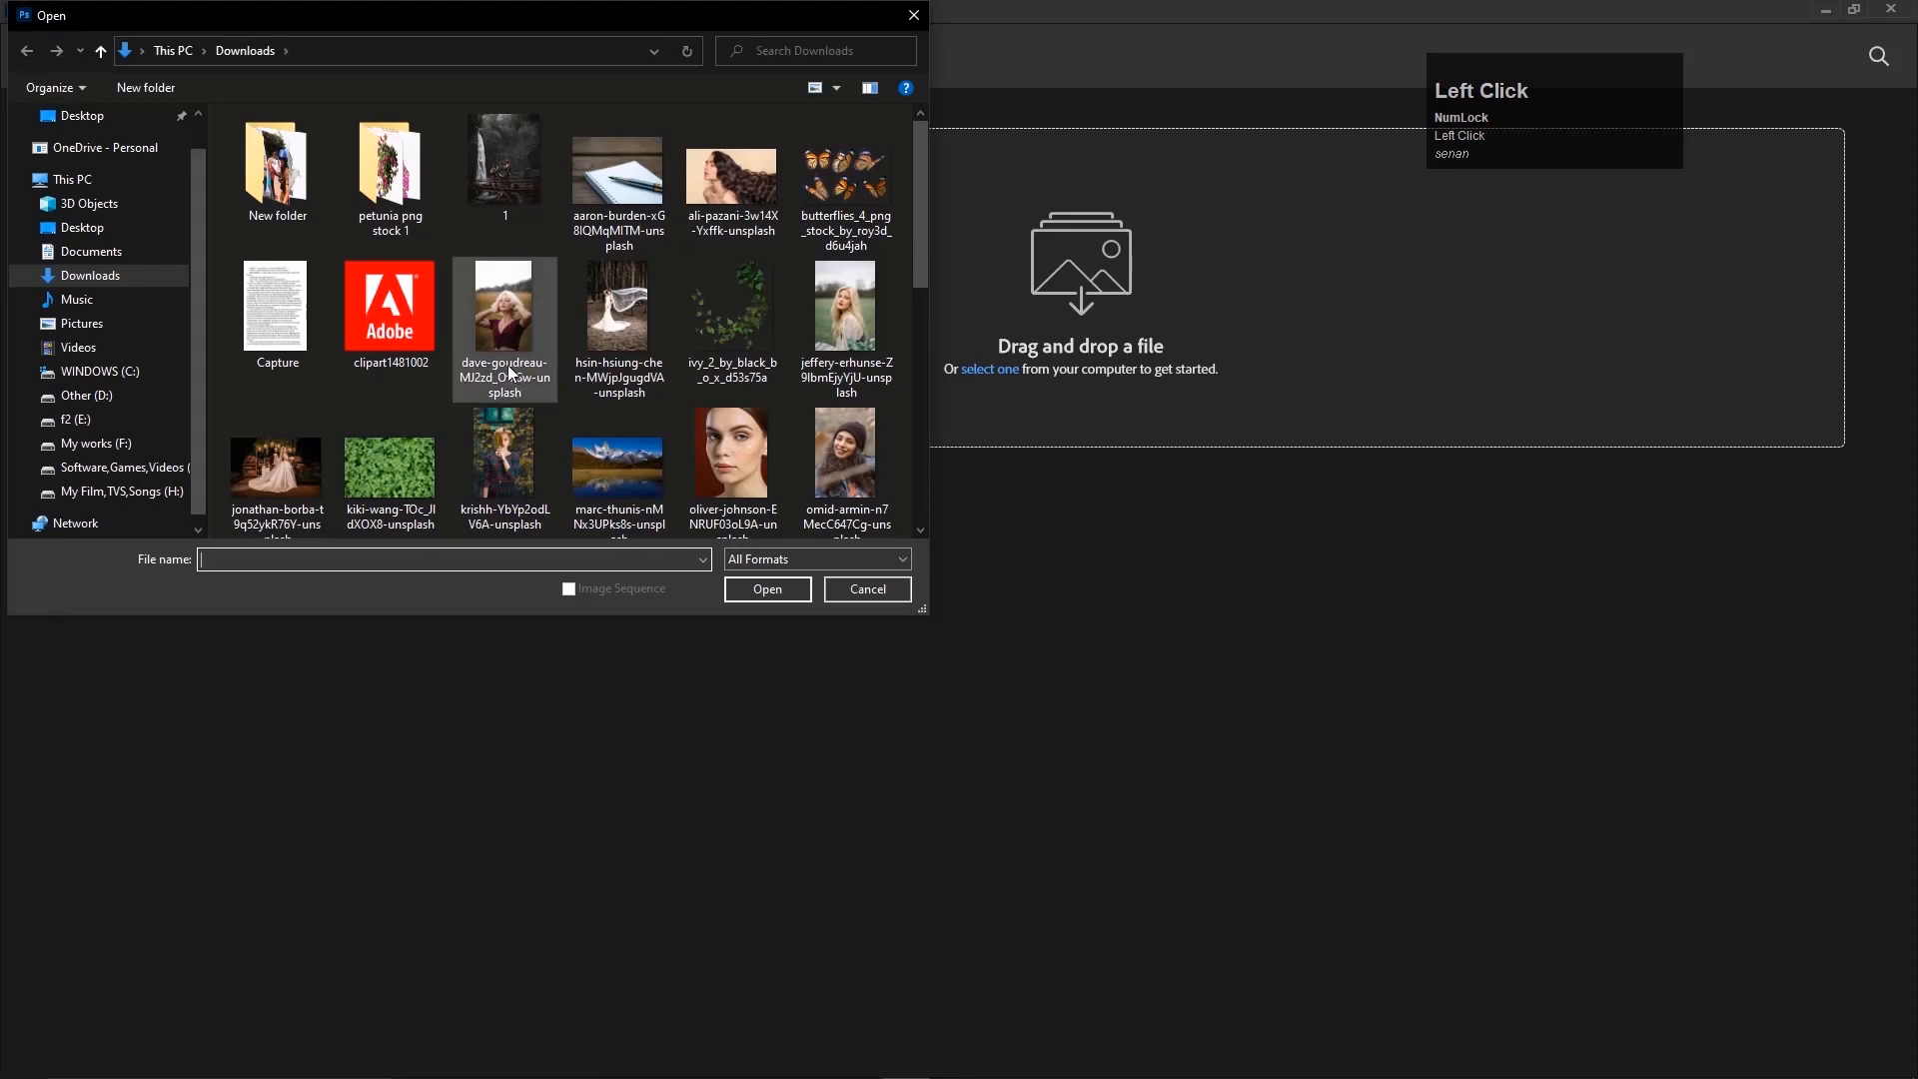
Open the portraits of the blonde in burgundy, the long-haired blonde, the woman with a leaf and the woman in a beanie together.
click(496, 331)
ctrl+click(865, 348)
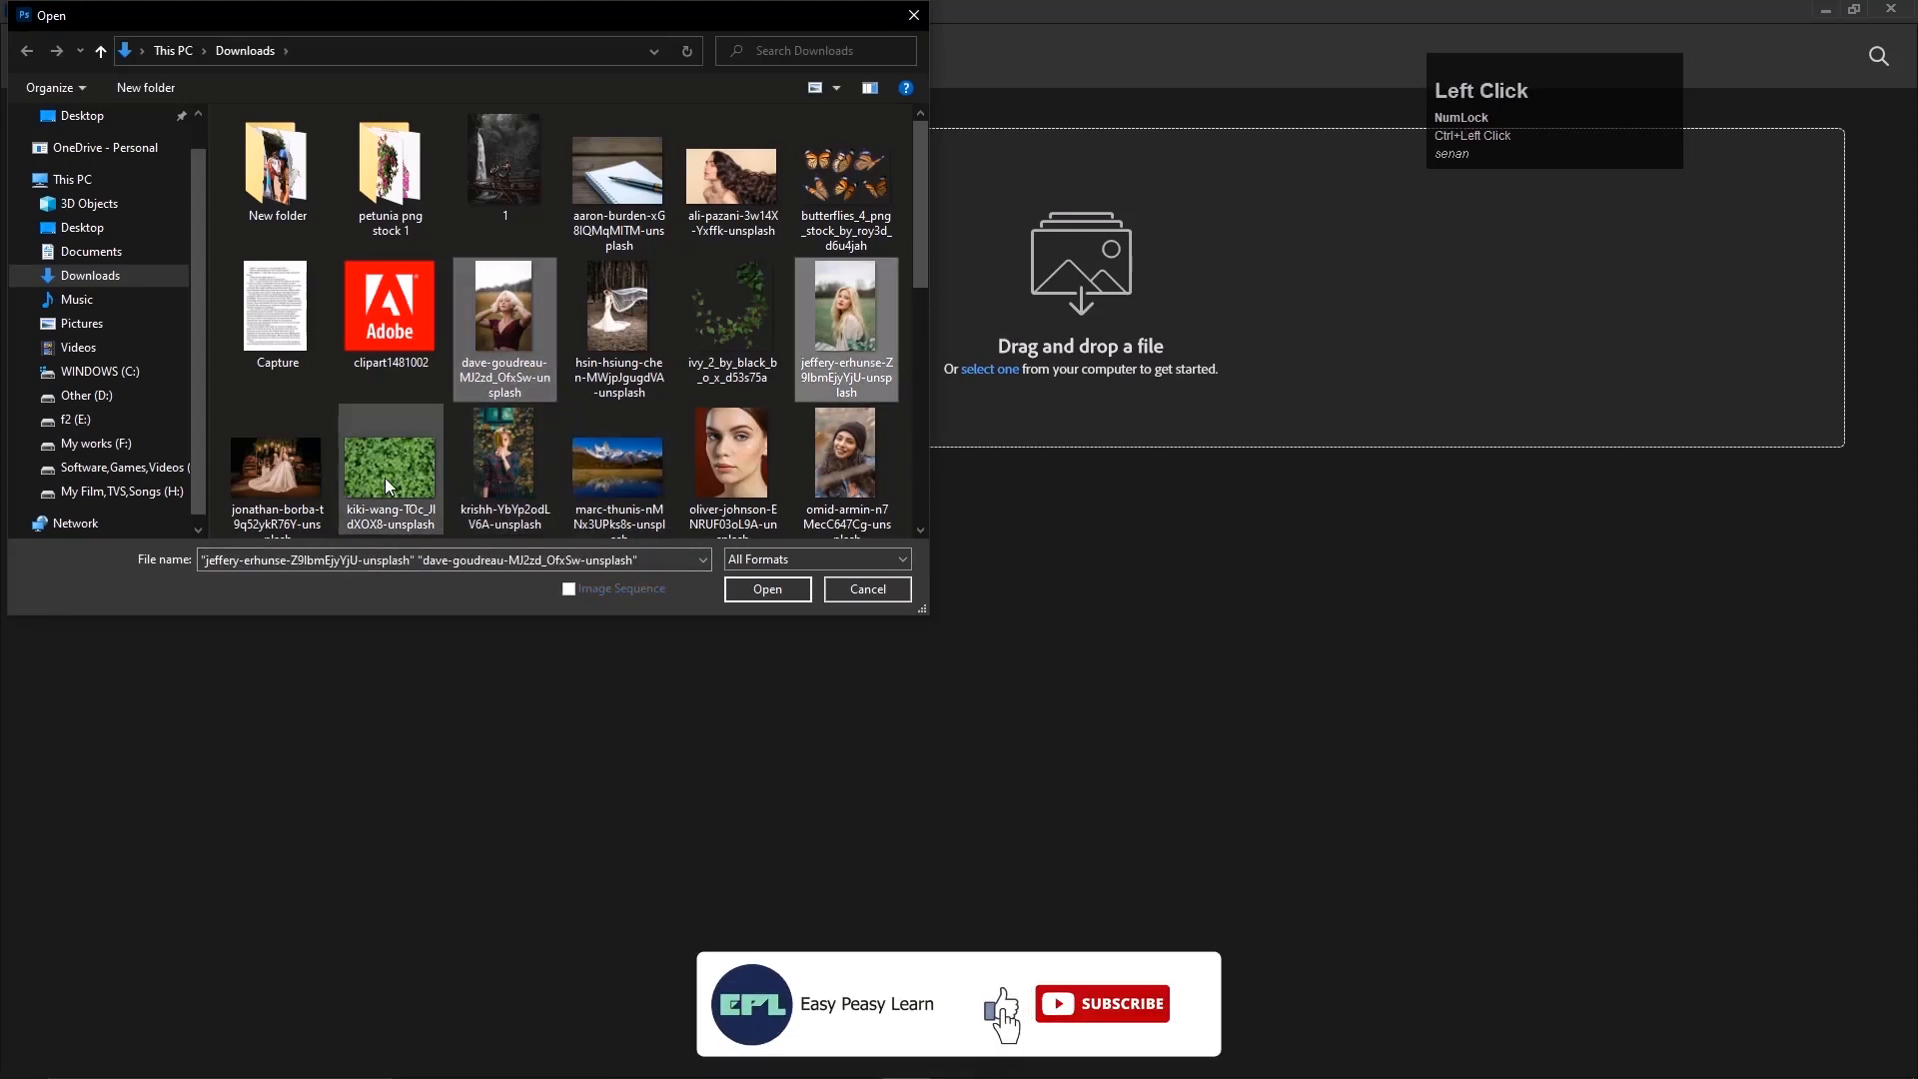
ctrl+click(526, 475)
ctrl+click(843, 468)
click(784, 591)
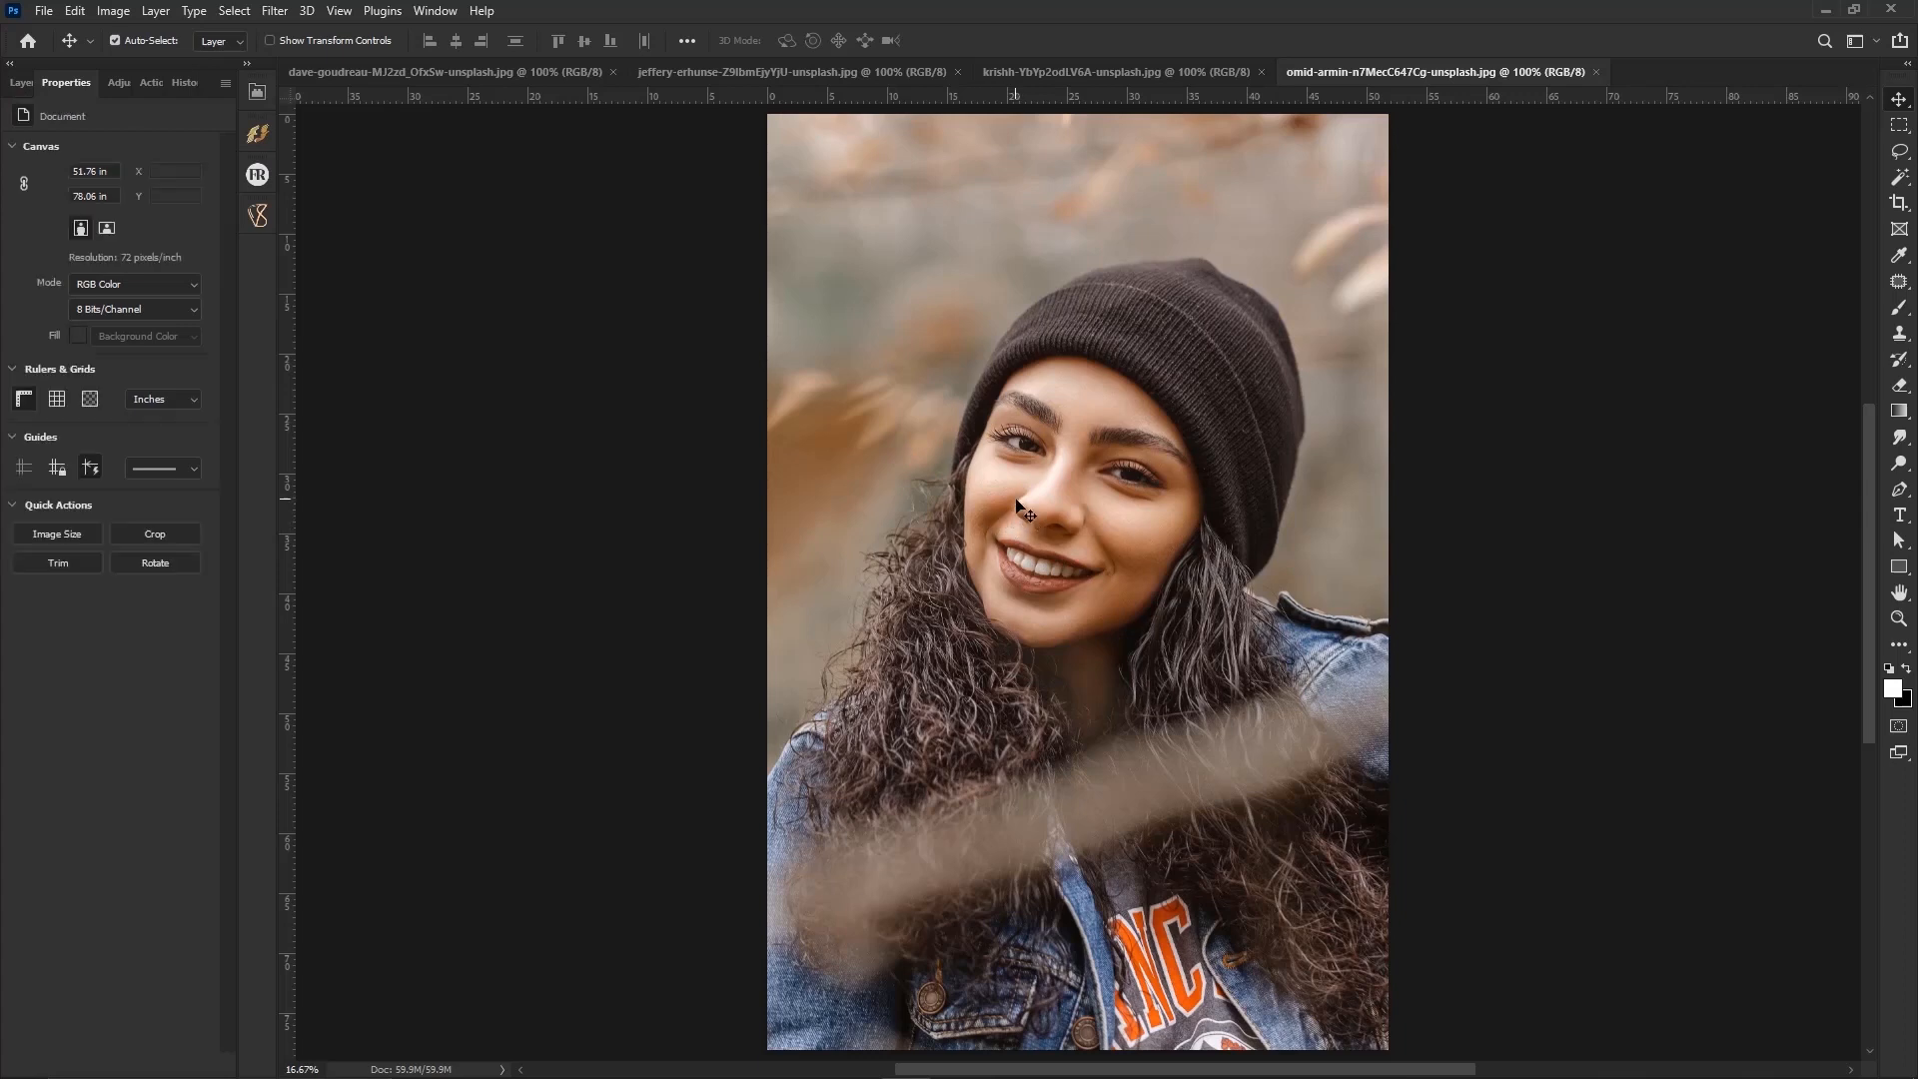
Duplicate the Background layer of the portrait of the woman in the beanie, keeping the name Background copy.
click(684, 368)
click(24, 83)
right_click(88, 203)
click(155, 242)
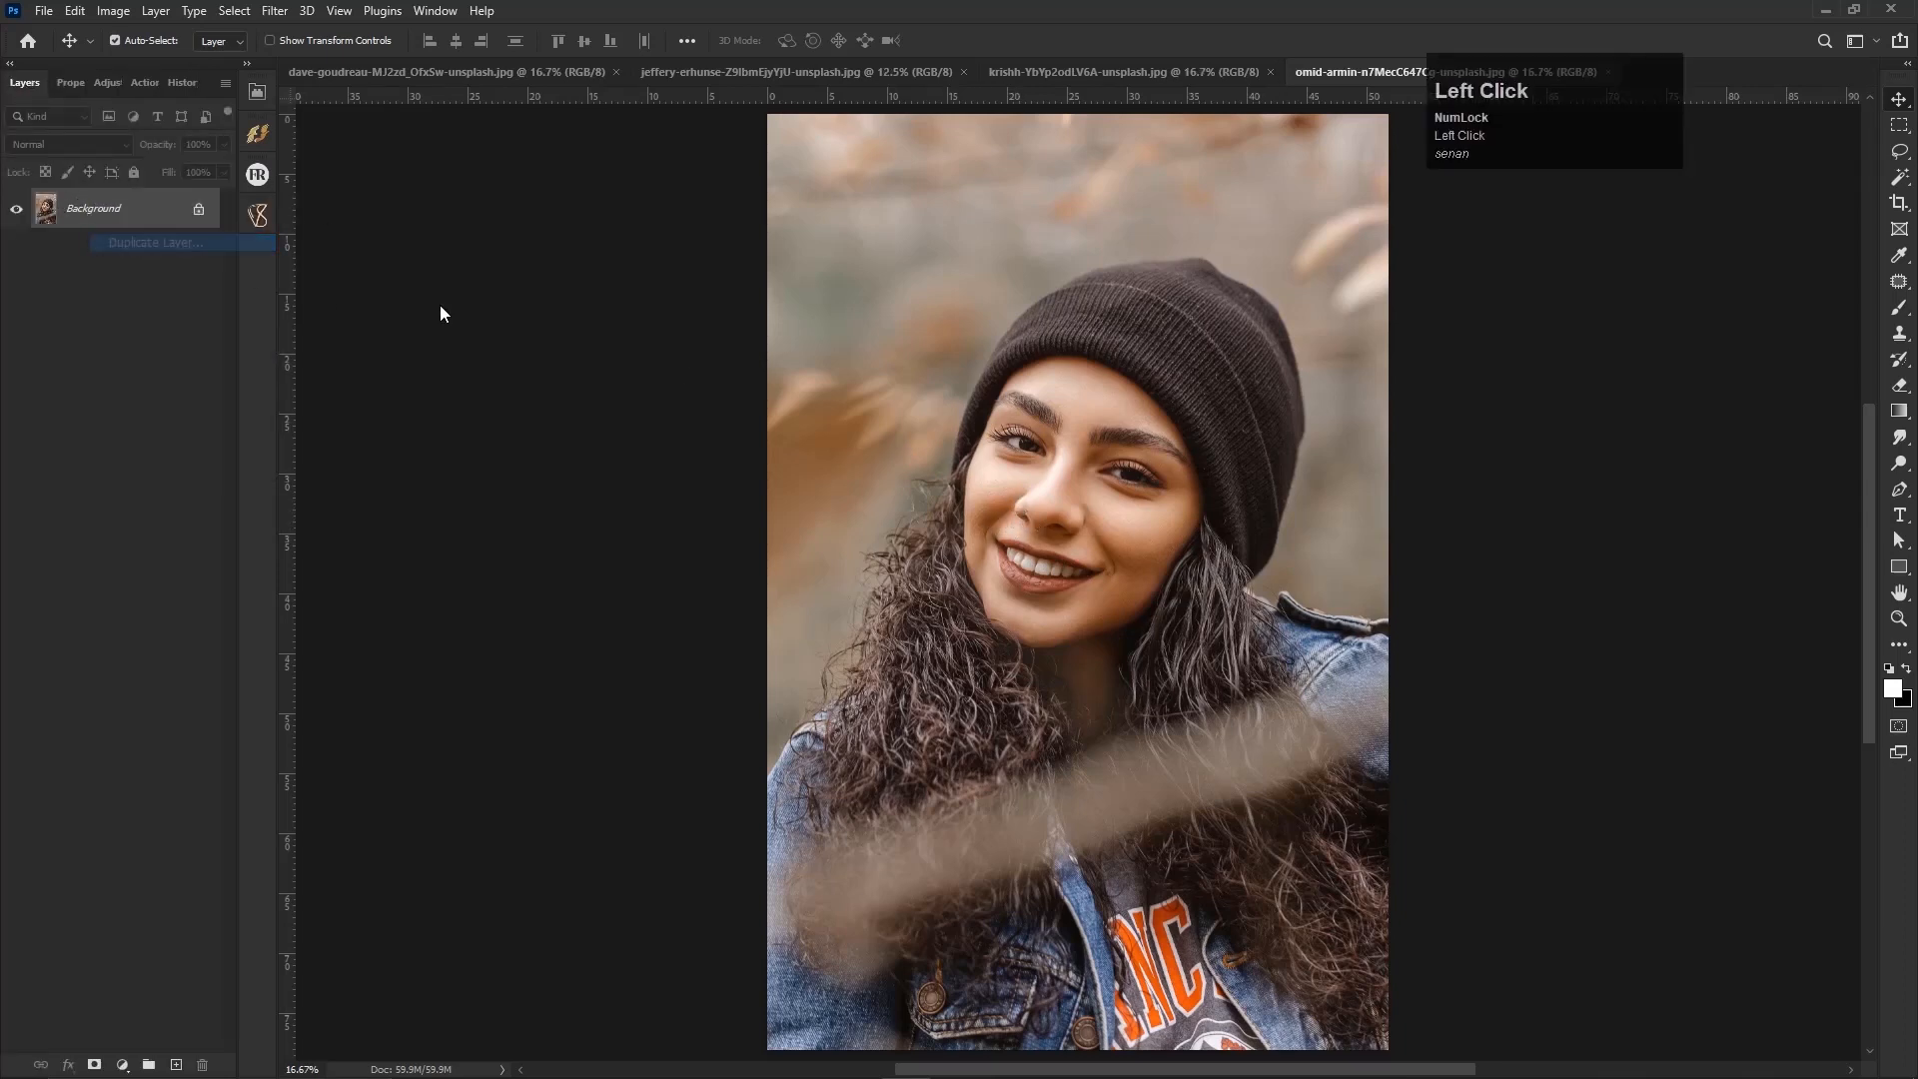
click(1125, 313)
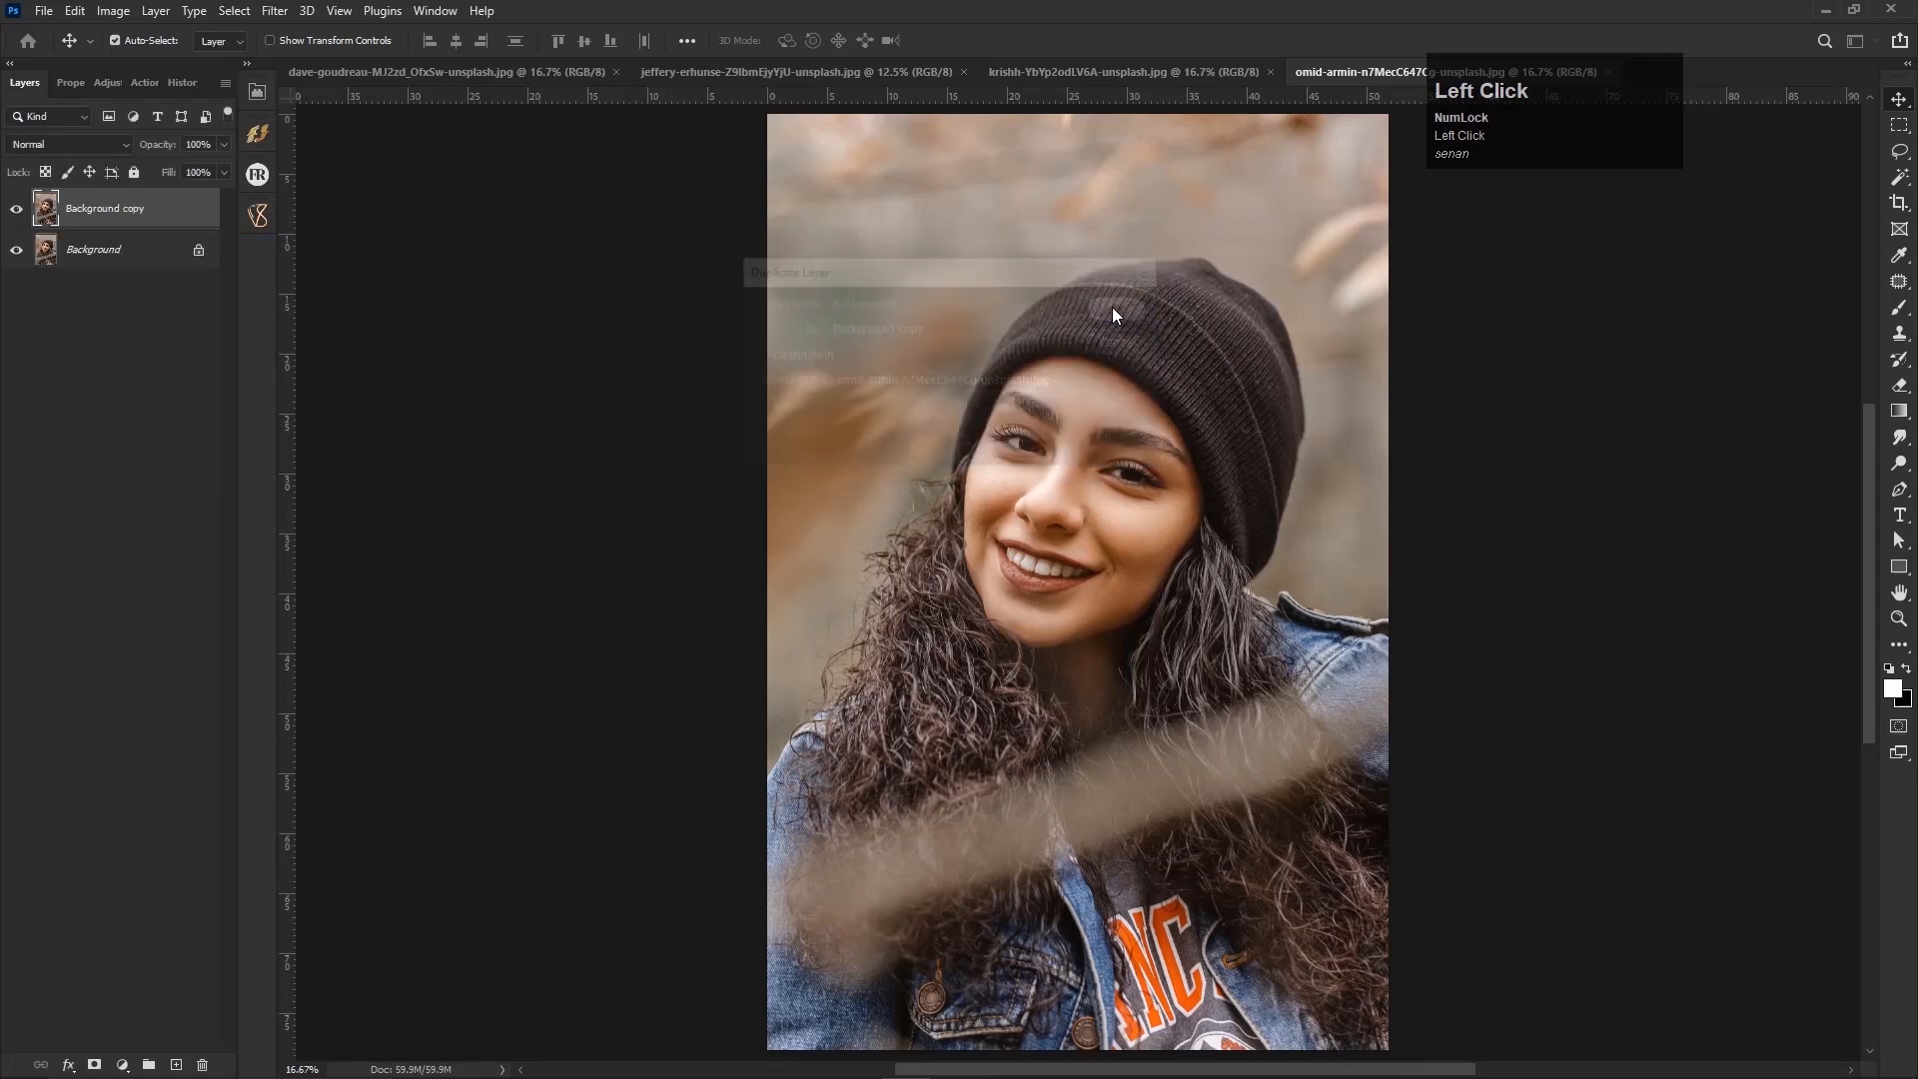
scroll(995, 702, down, 1)
scroll(995, 701, up, 1)
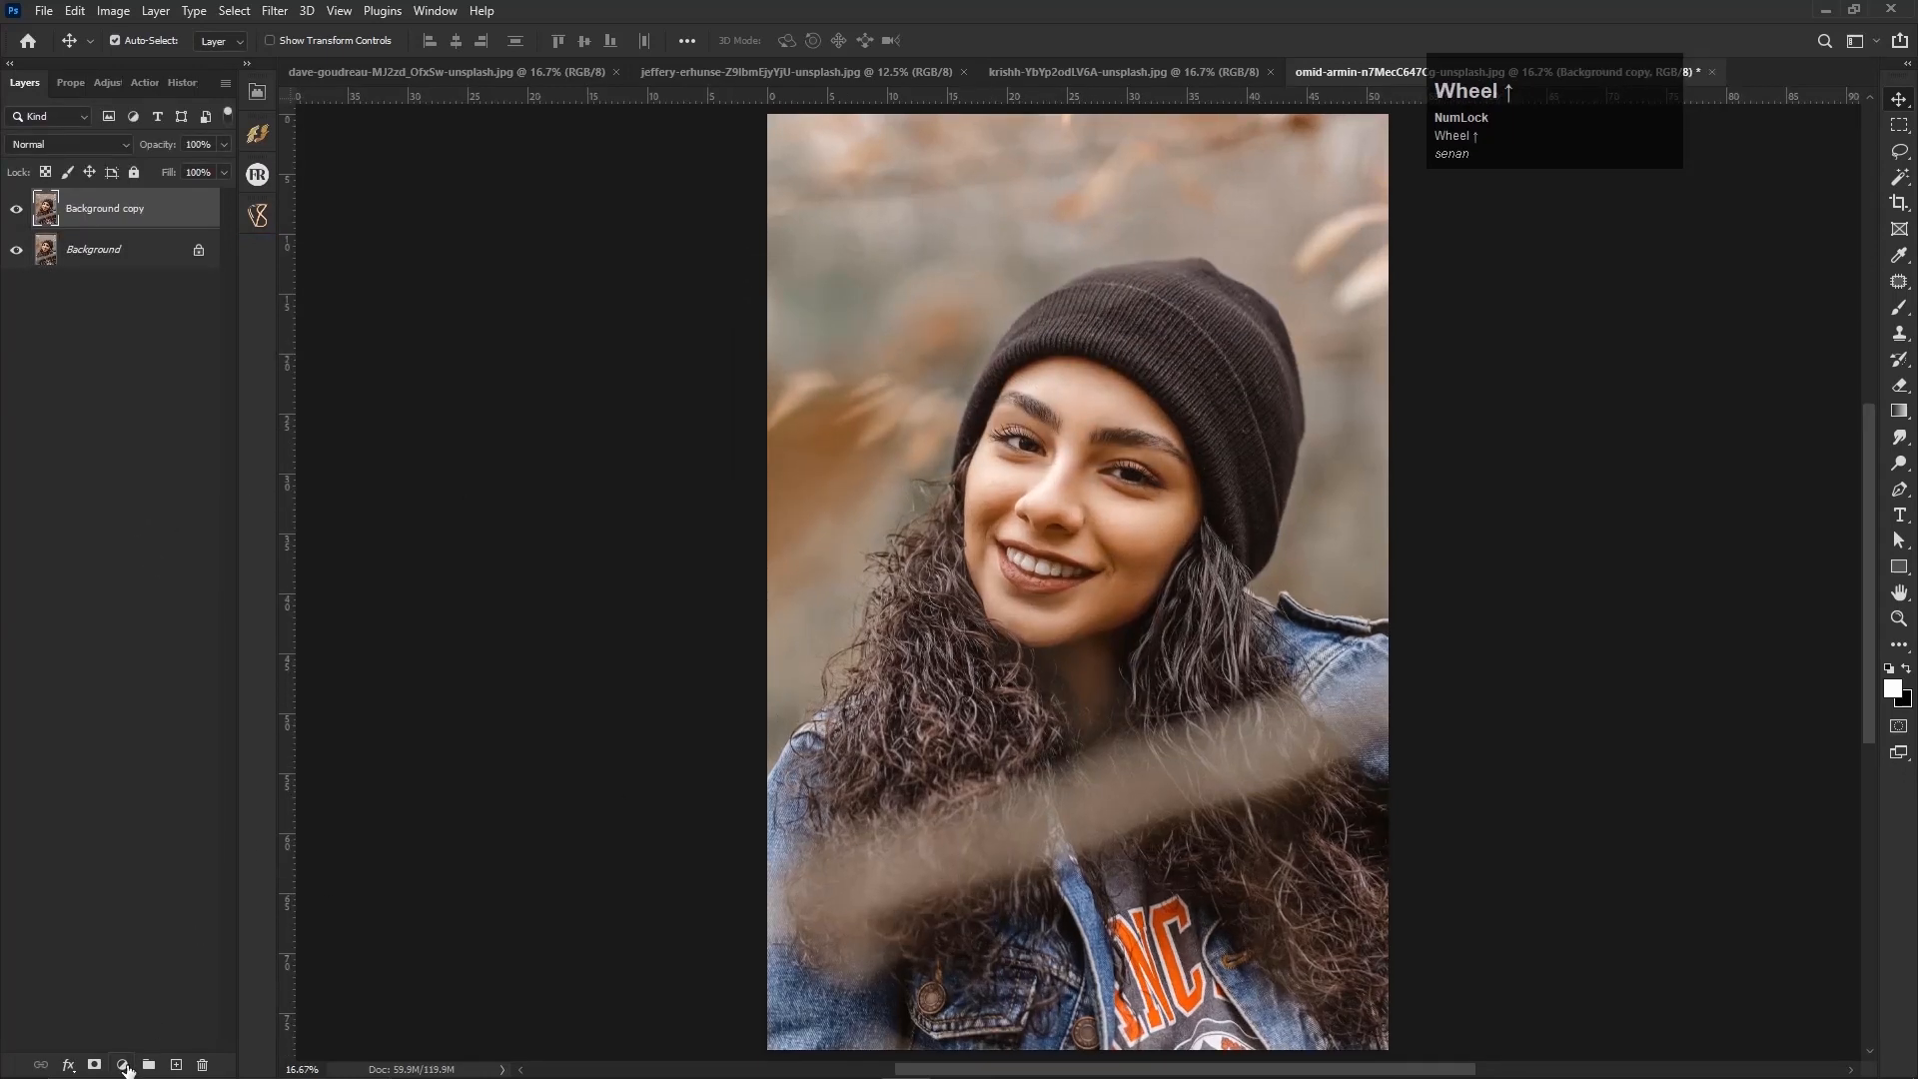
click(1067, 739)
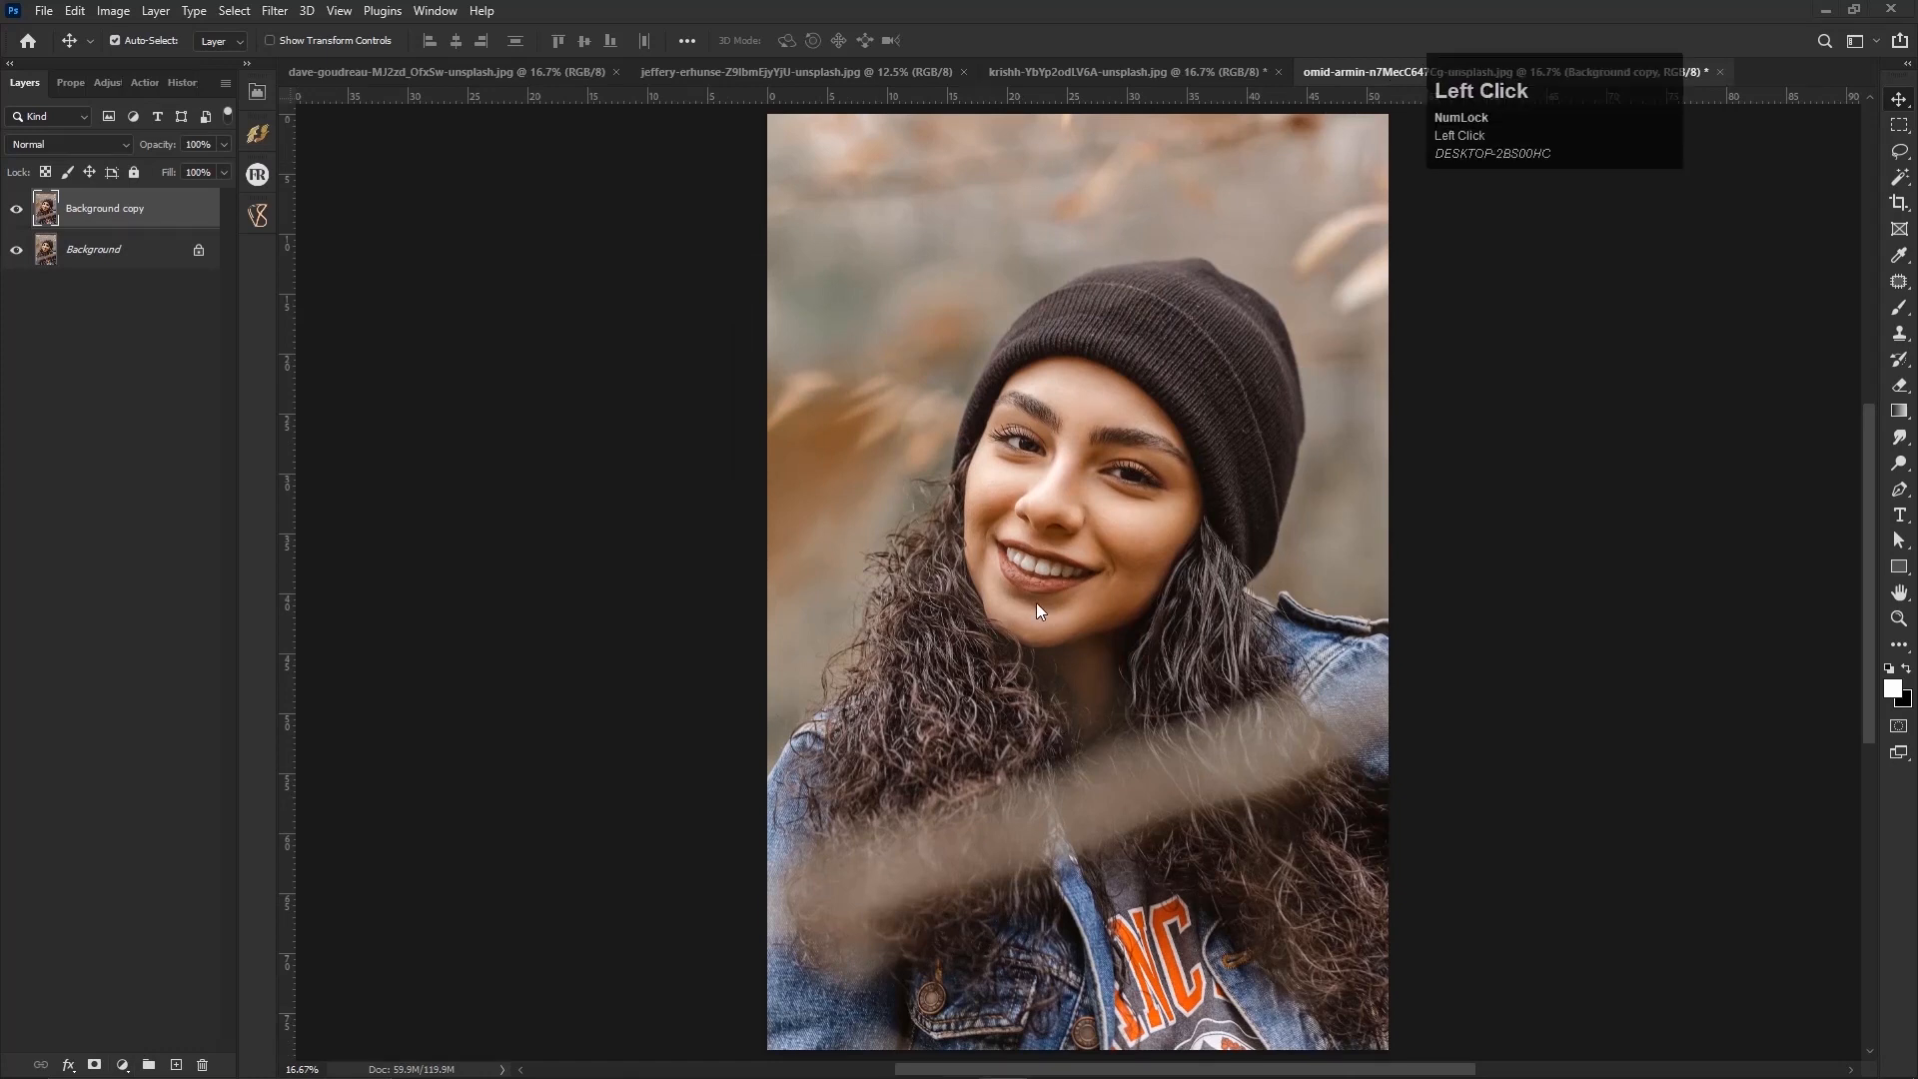
Add an Exposure adjustment layer to the beanie portrait with gamma correction about 0.41 and a raised offset, and compare before and after.
click(122, 1066)
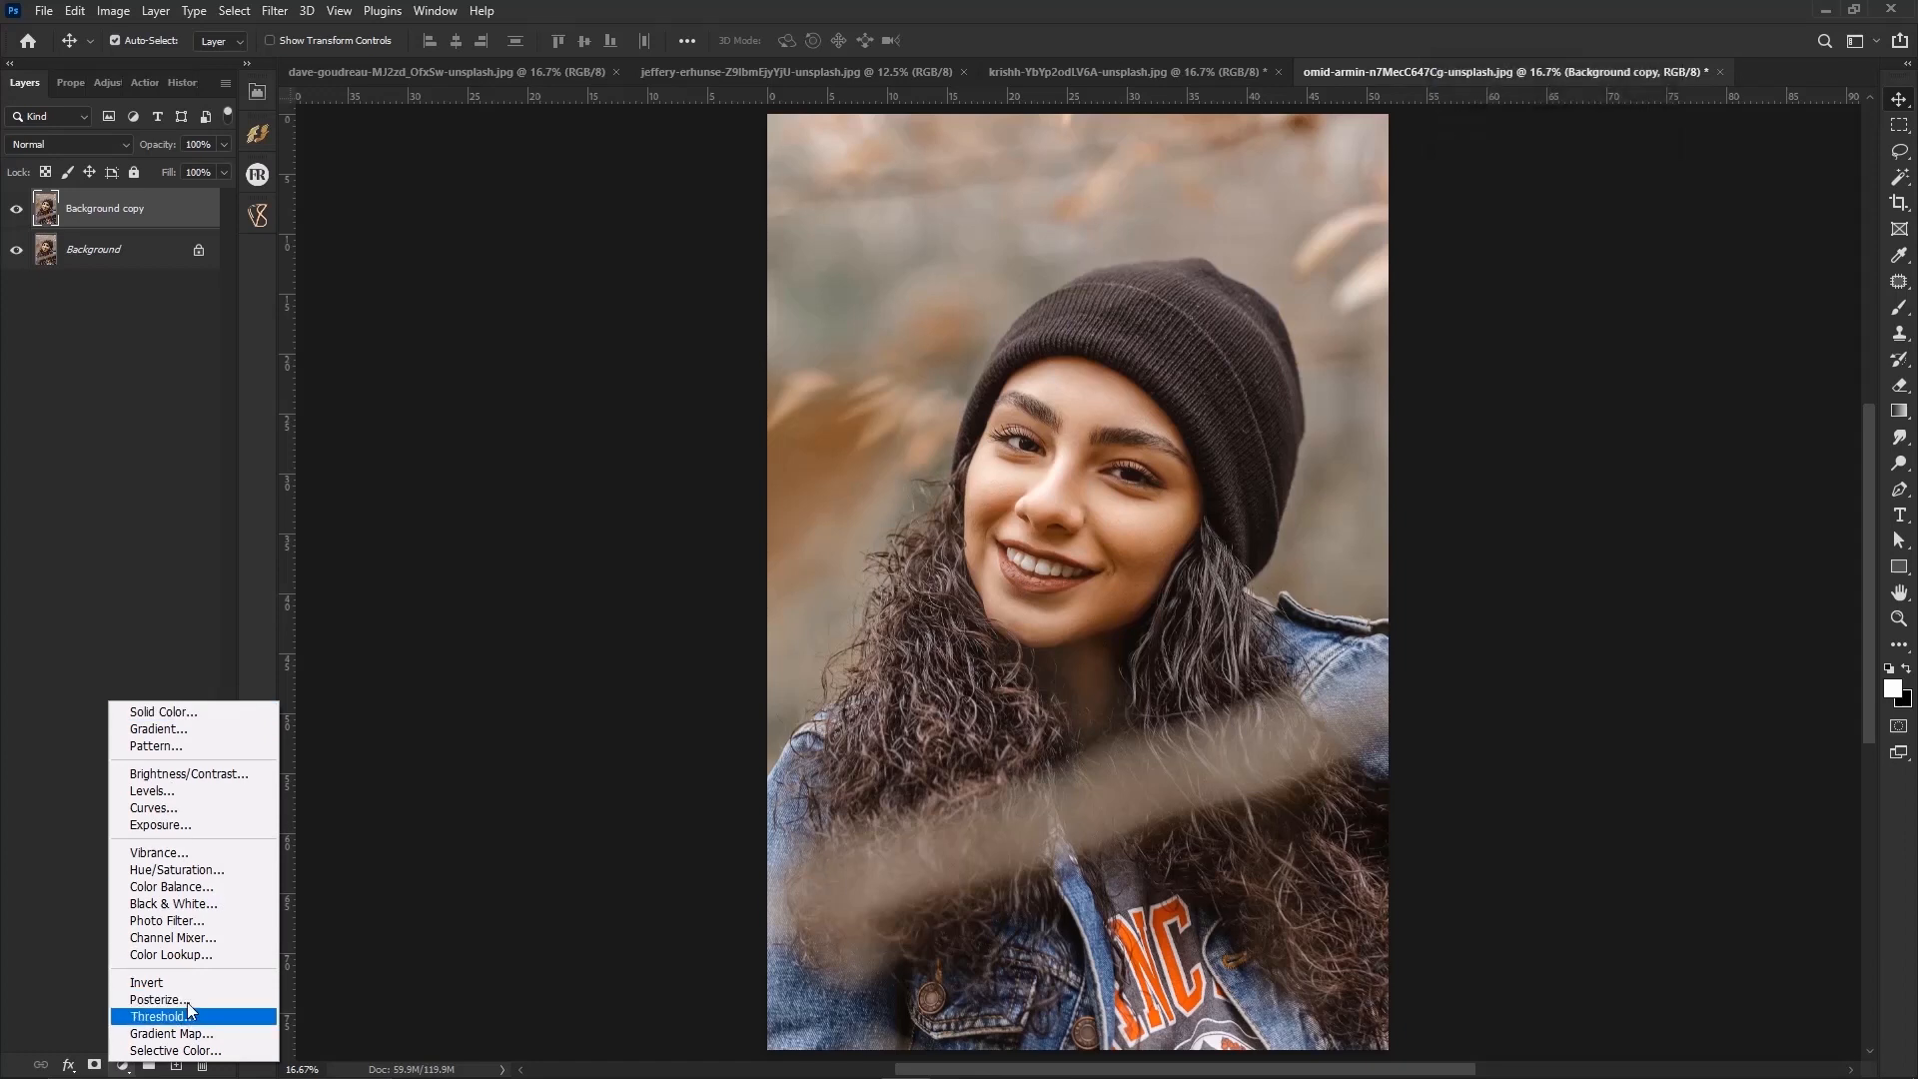
drag(145, 810, 147, 826)
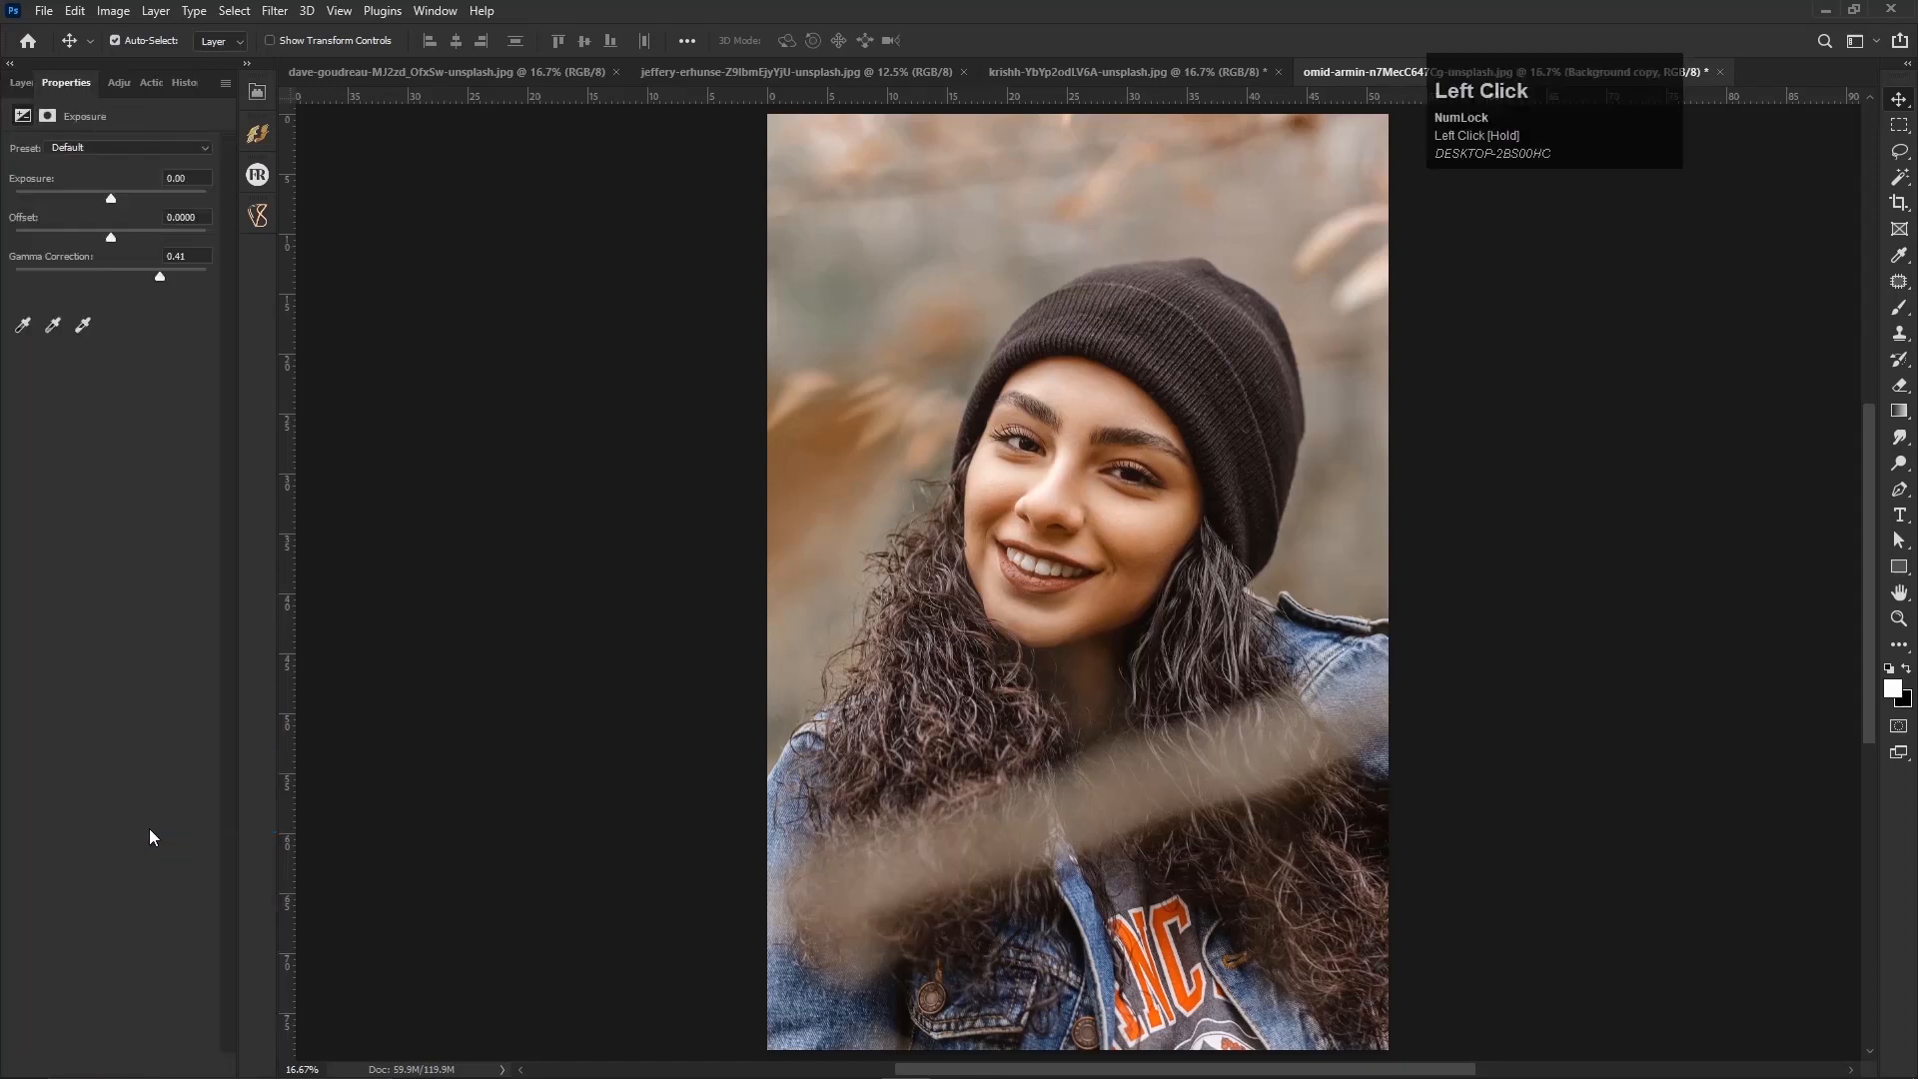
drag(112, 277, 142, 237)
click(22, 83)
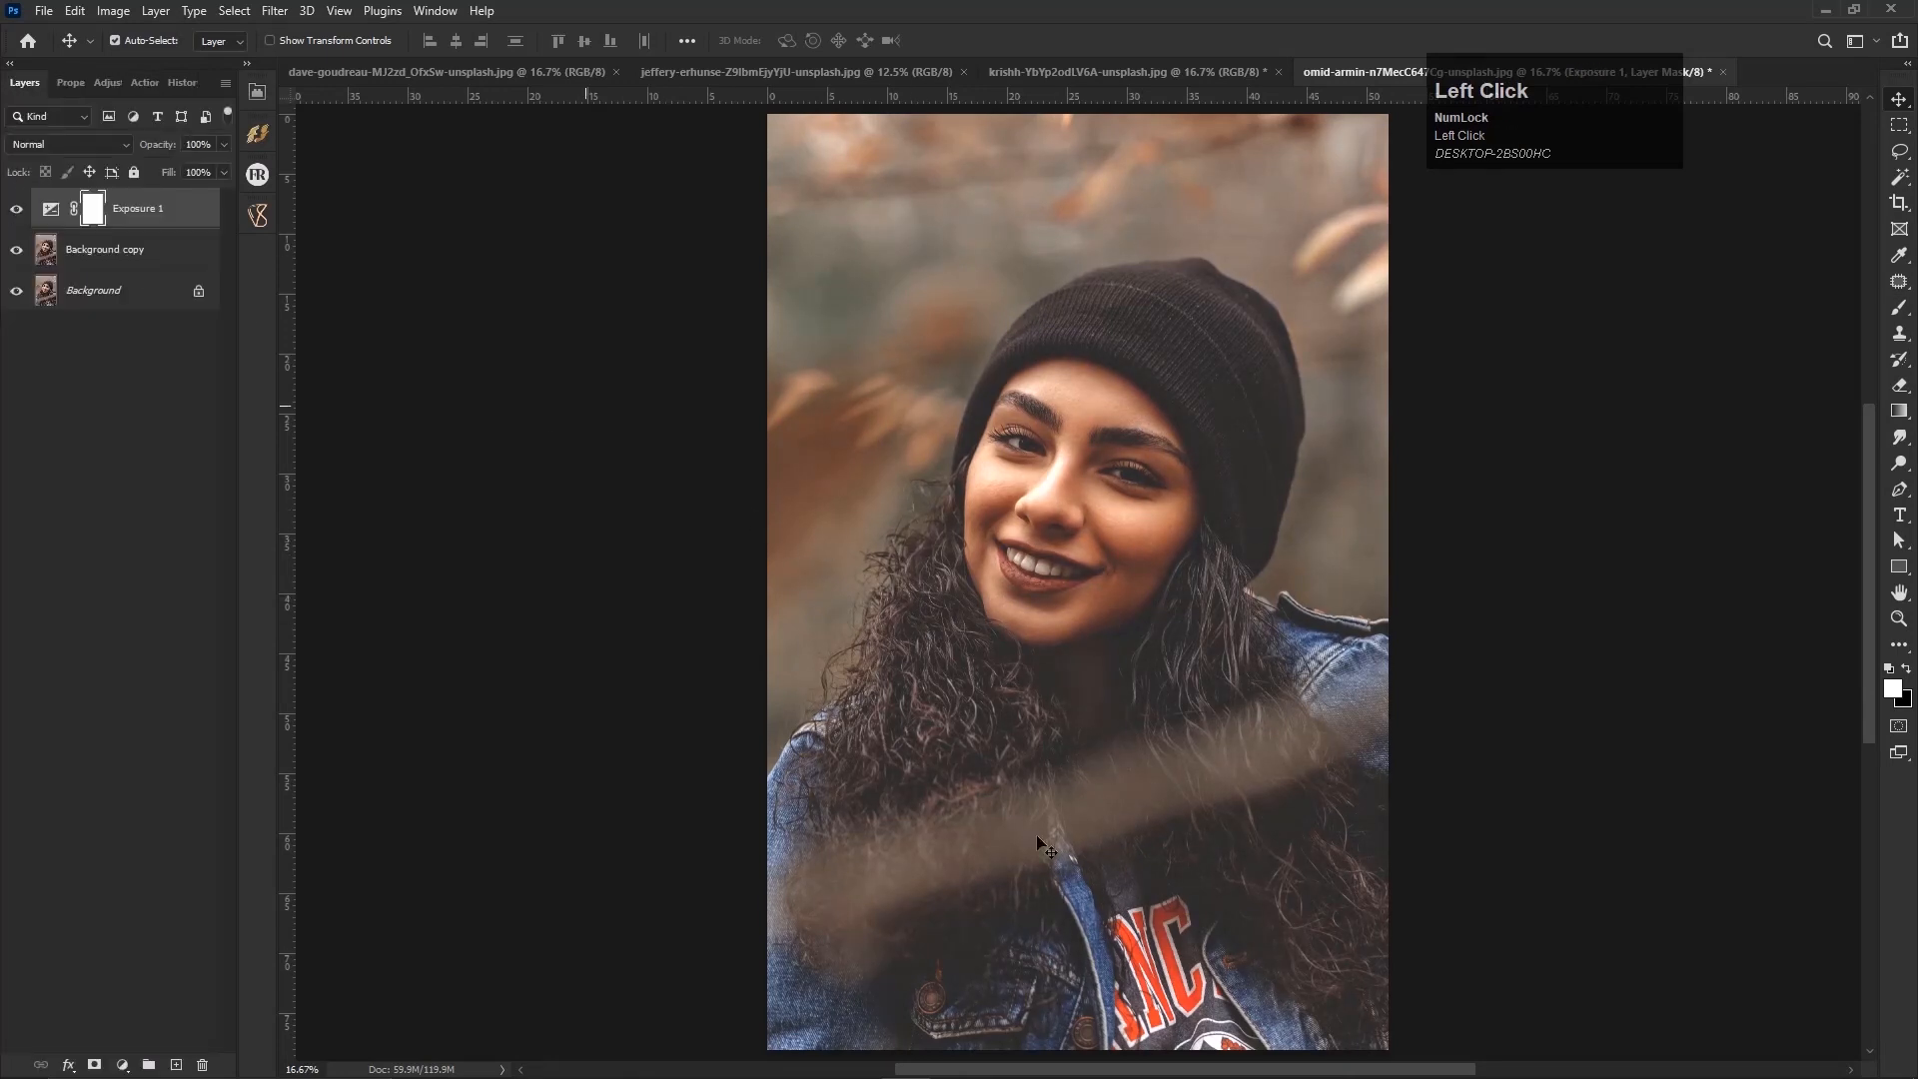
click(17, 209)
click(17, 209)
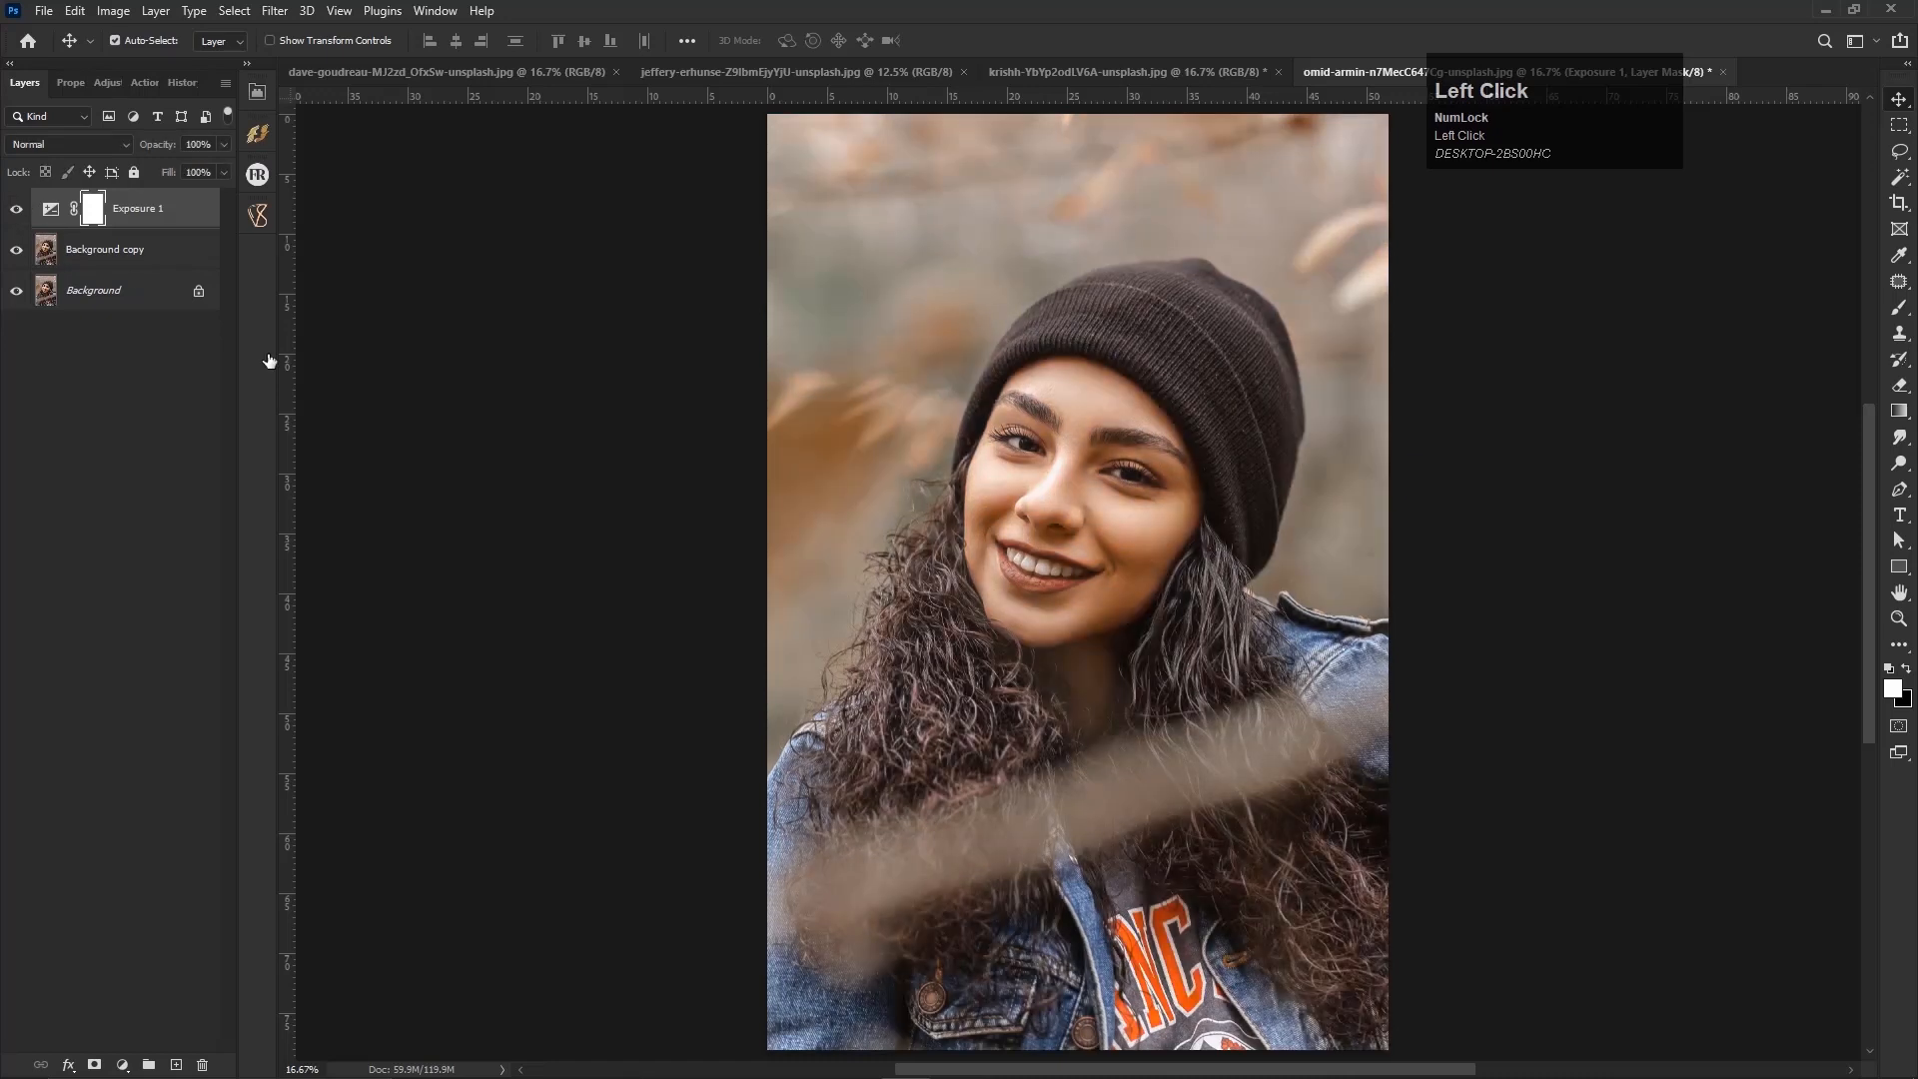
Switch to the portrait of the long-haired blonde woman and duplicate its Background layer as Background copy.
click(1055, 75)
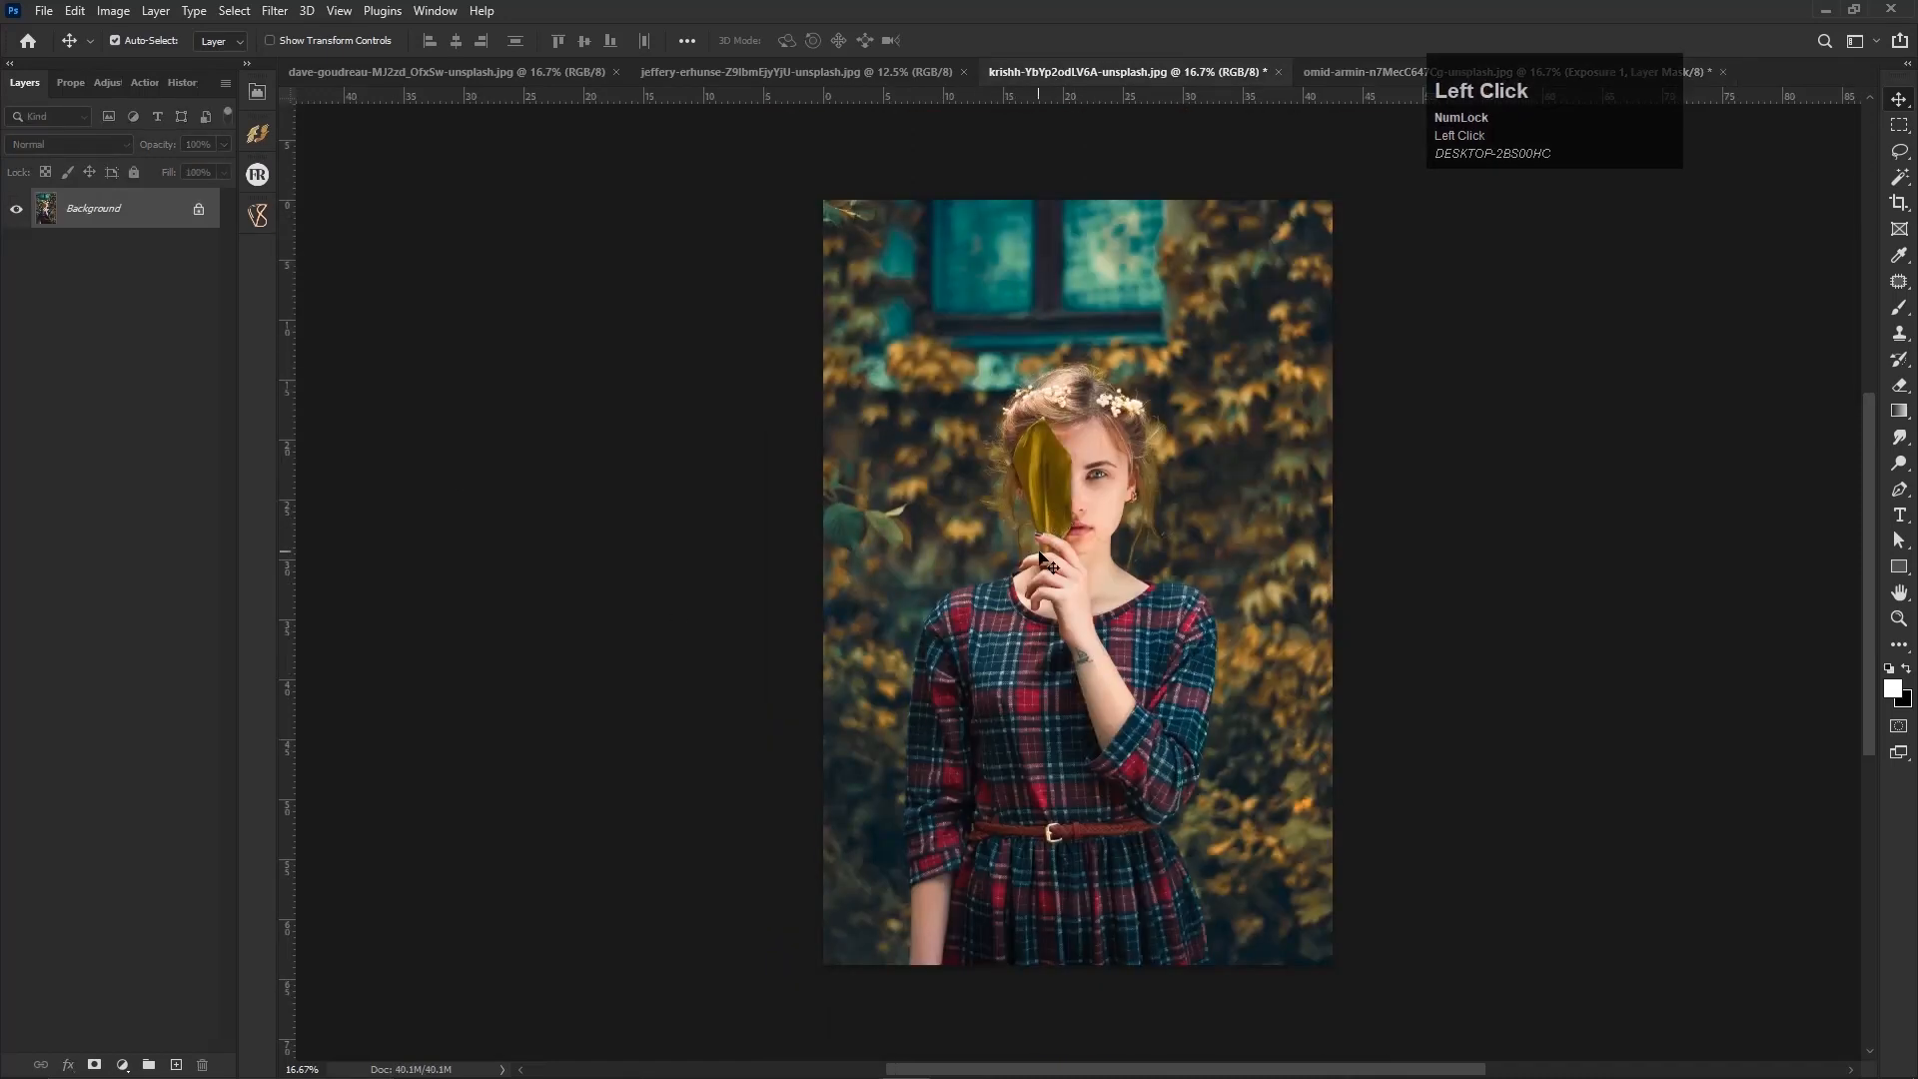
click(723, 71)
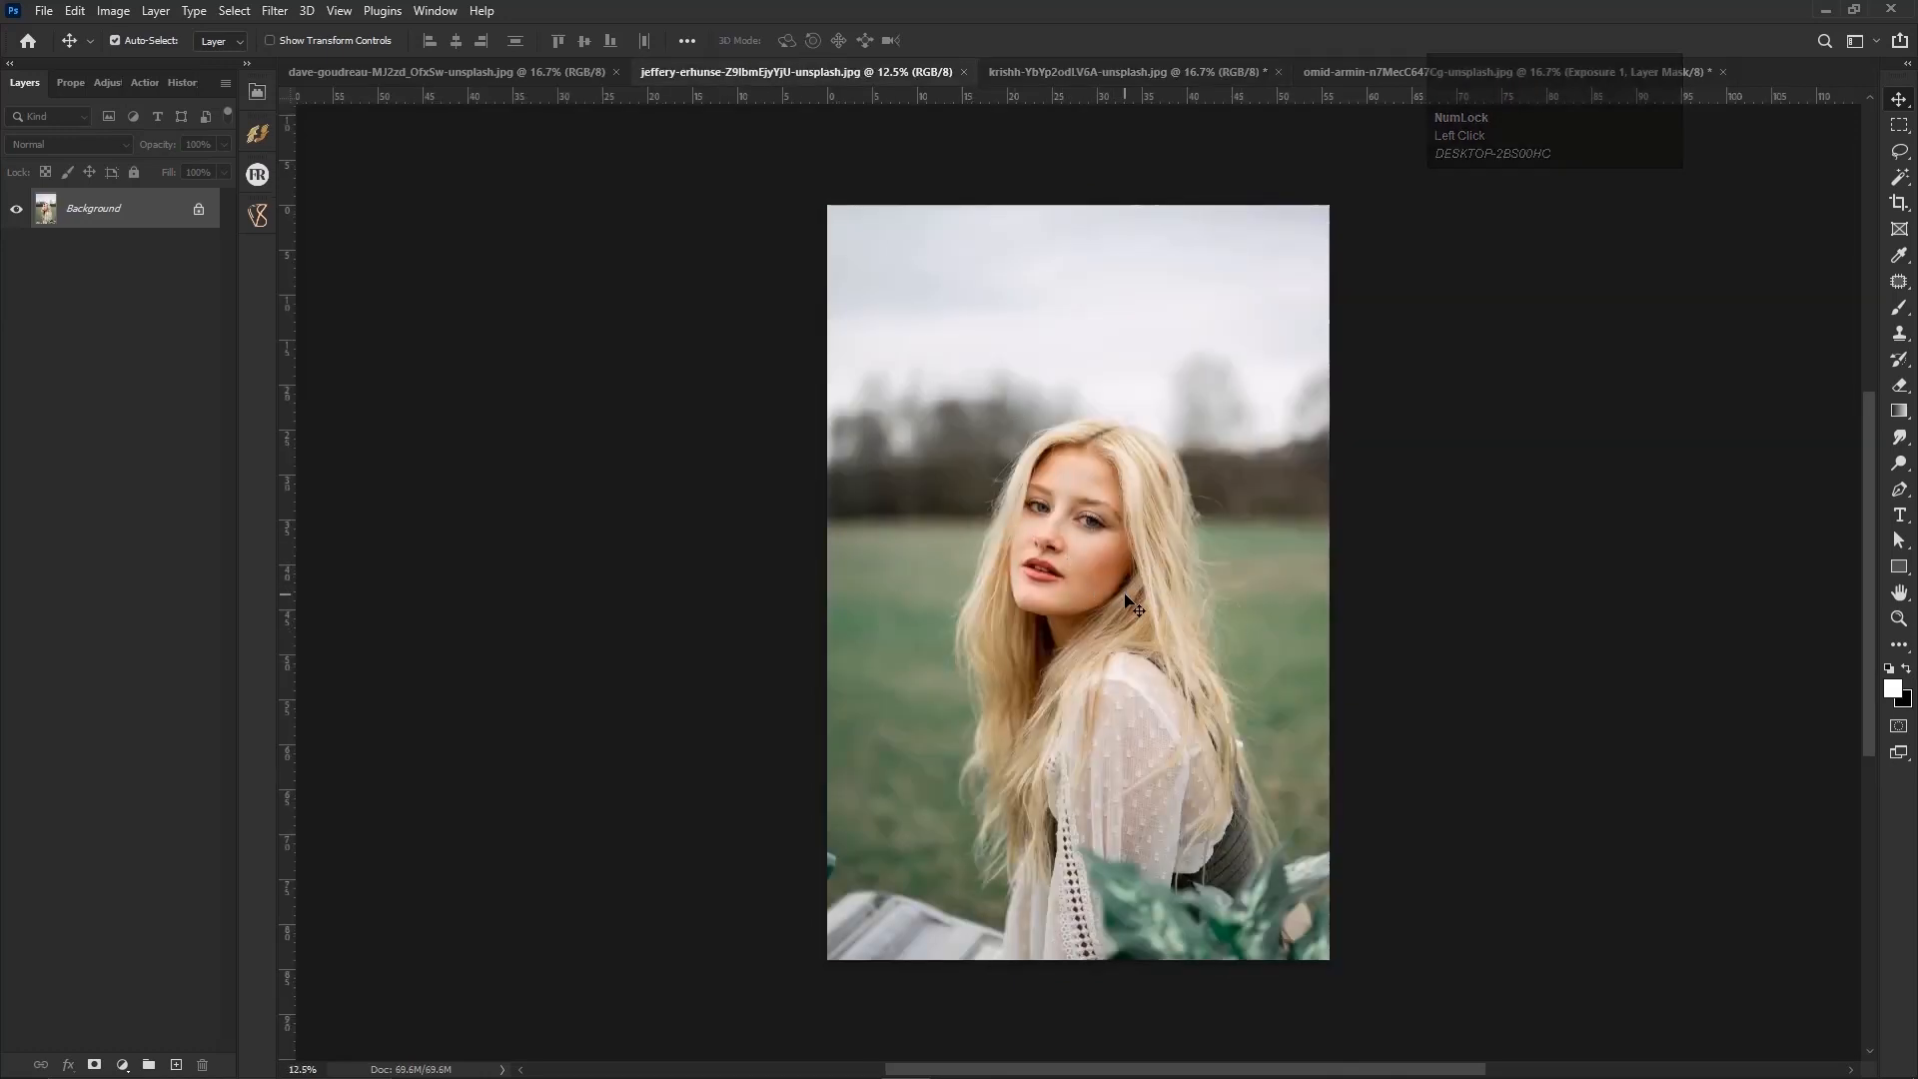
right_click(139, 223)
click(215, 262)
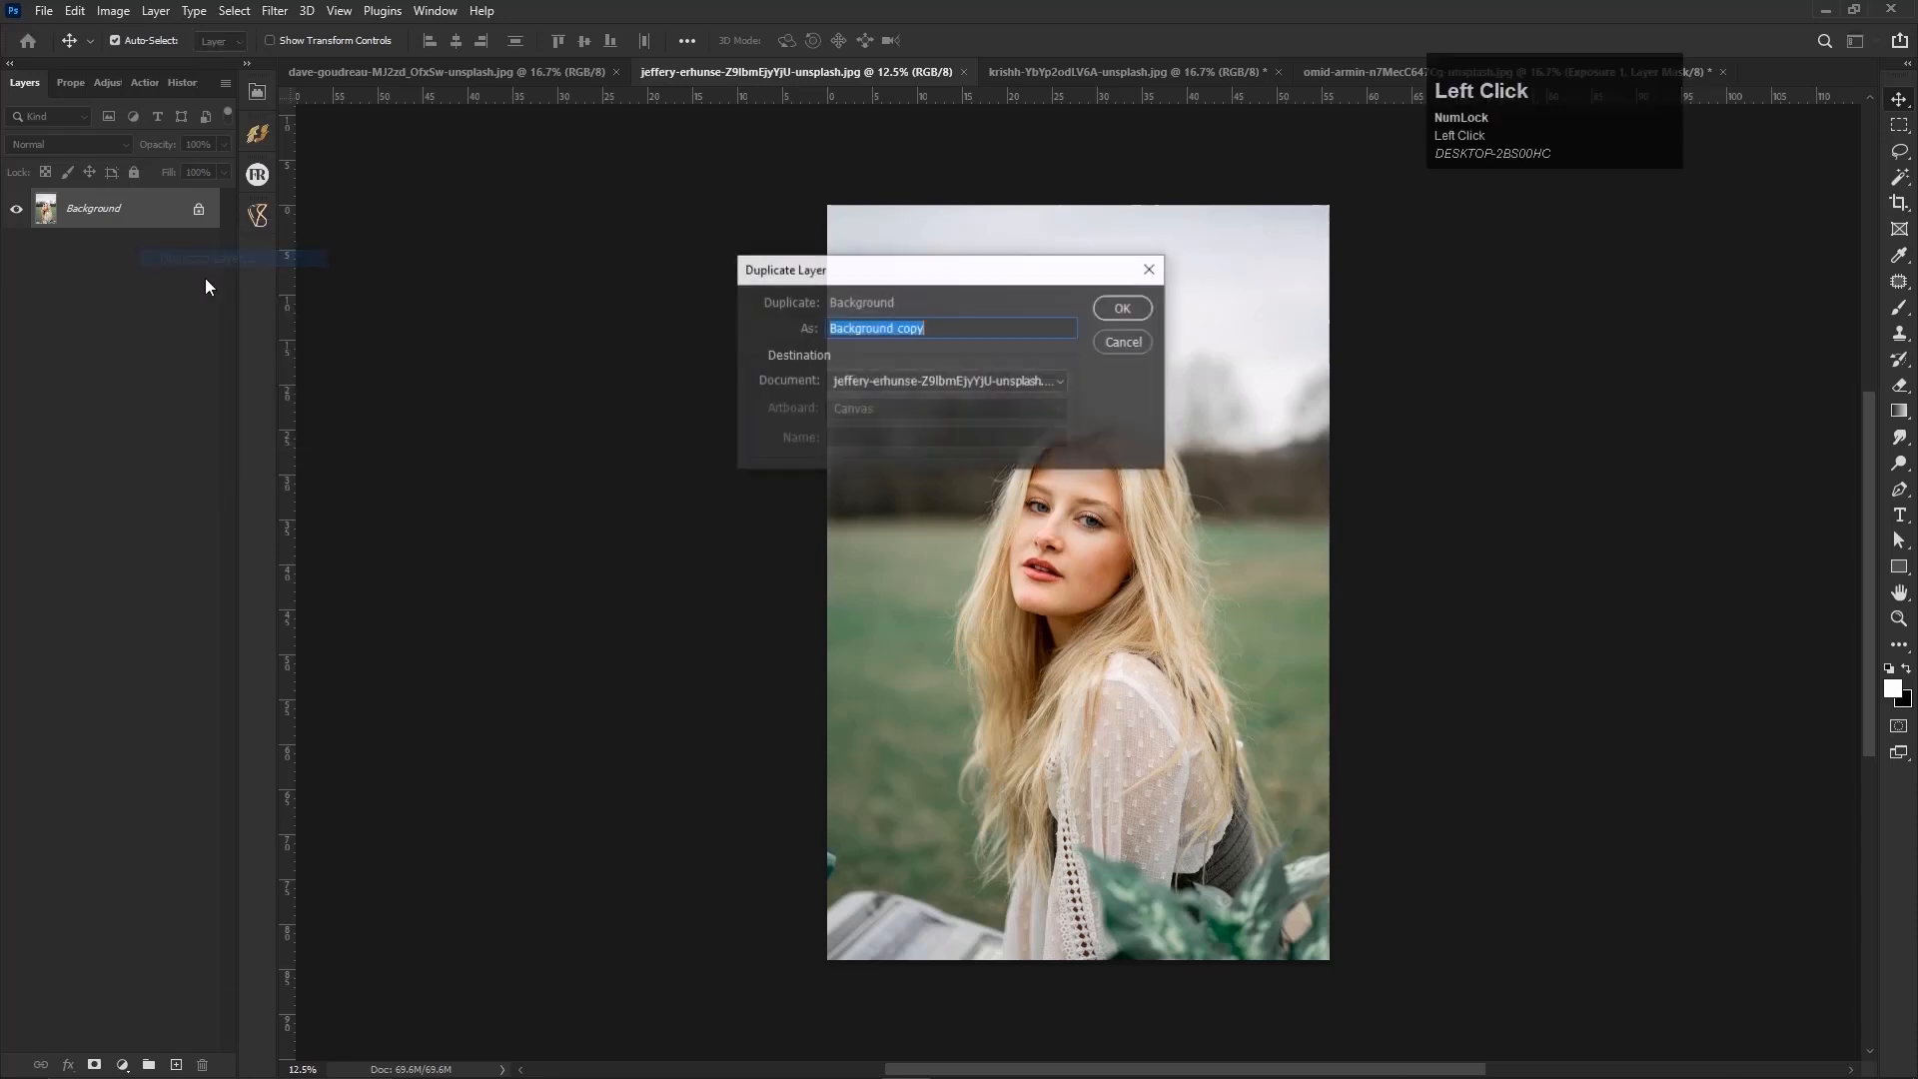
click(1100, 309)
Add an Exposure adjustment layer with gamma correction 0.42 and offset about +0.26, and compare the portrait before and after.
click(123, 1065)
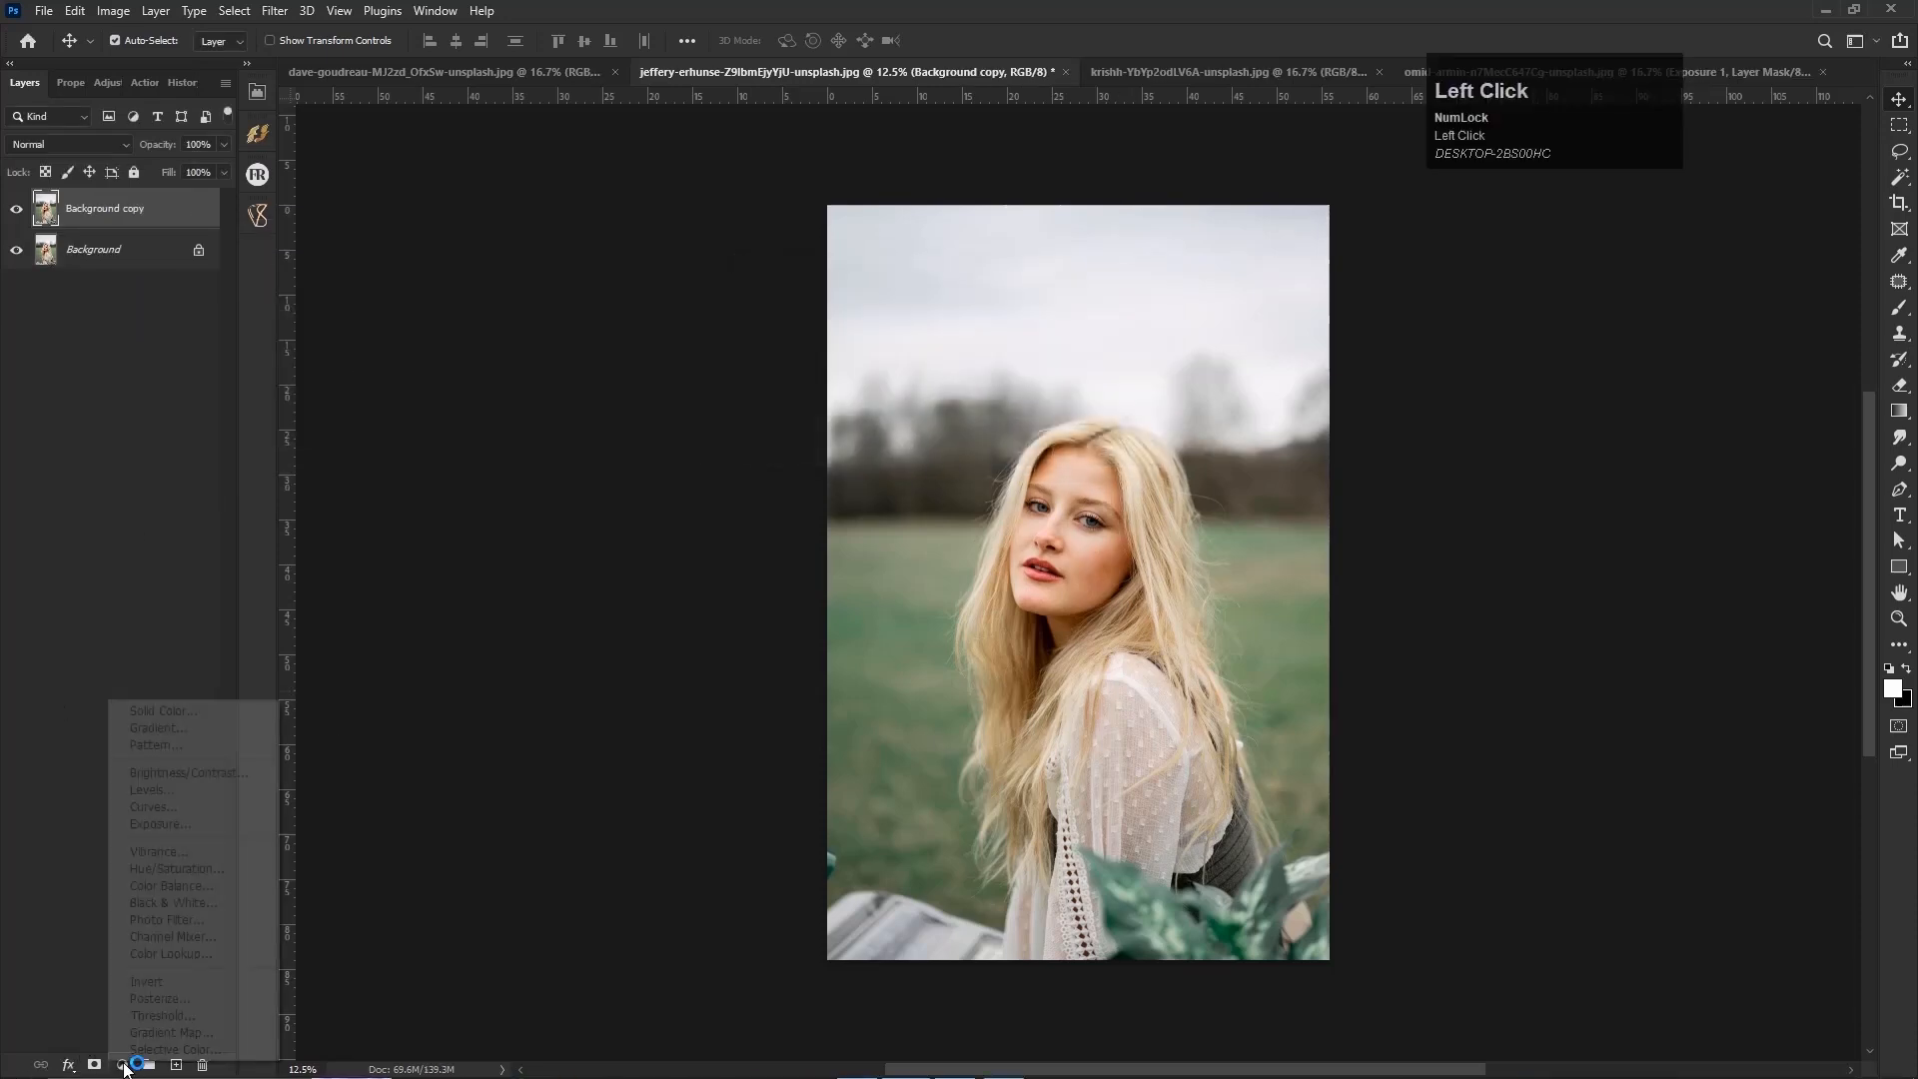
click(173, 825)
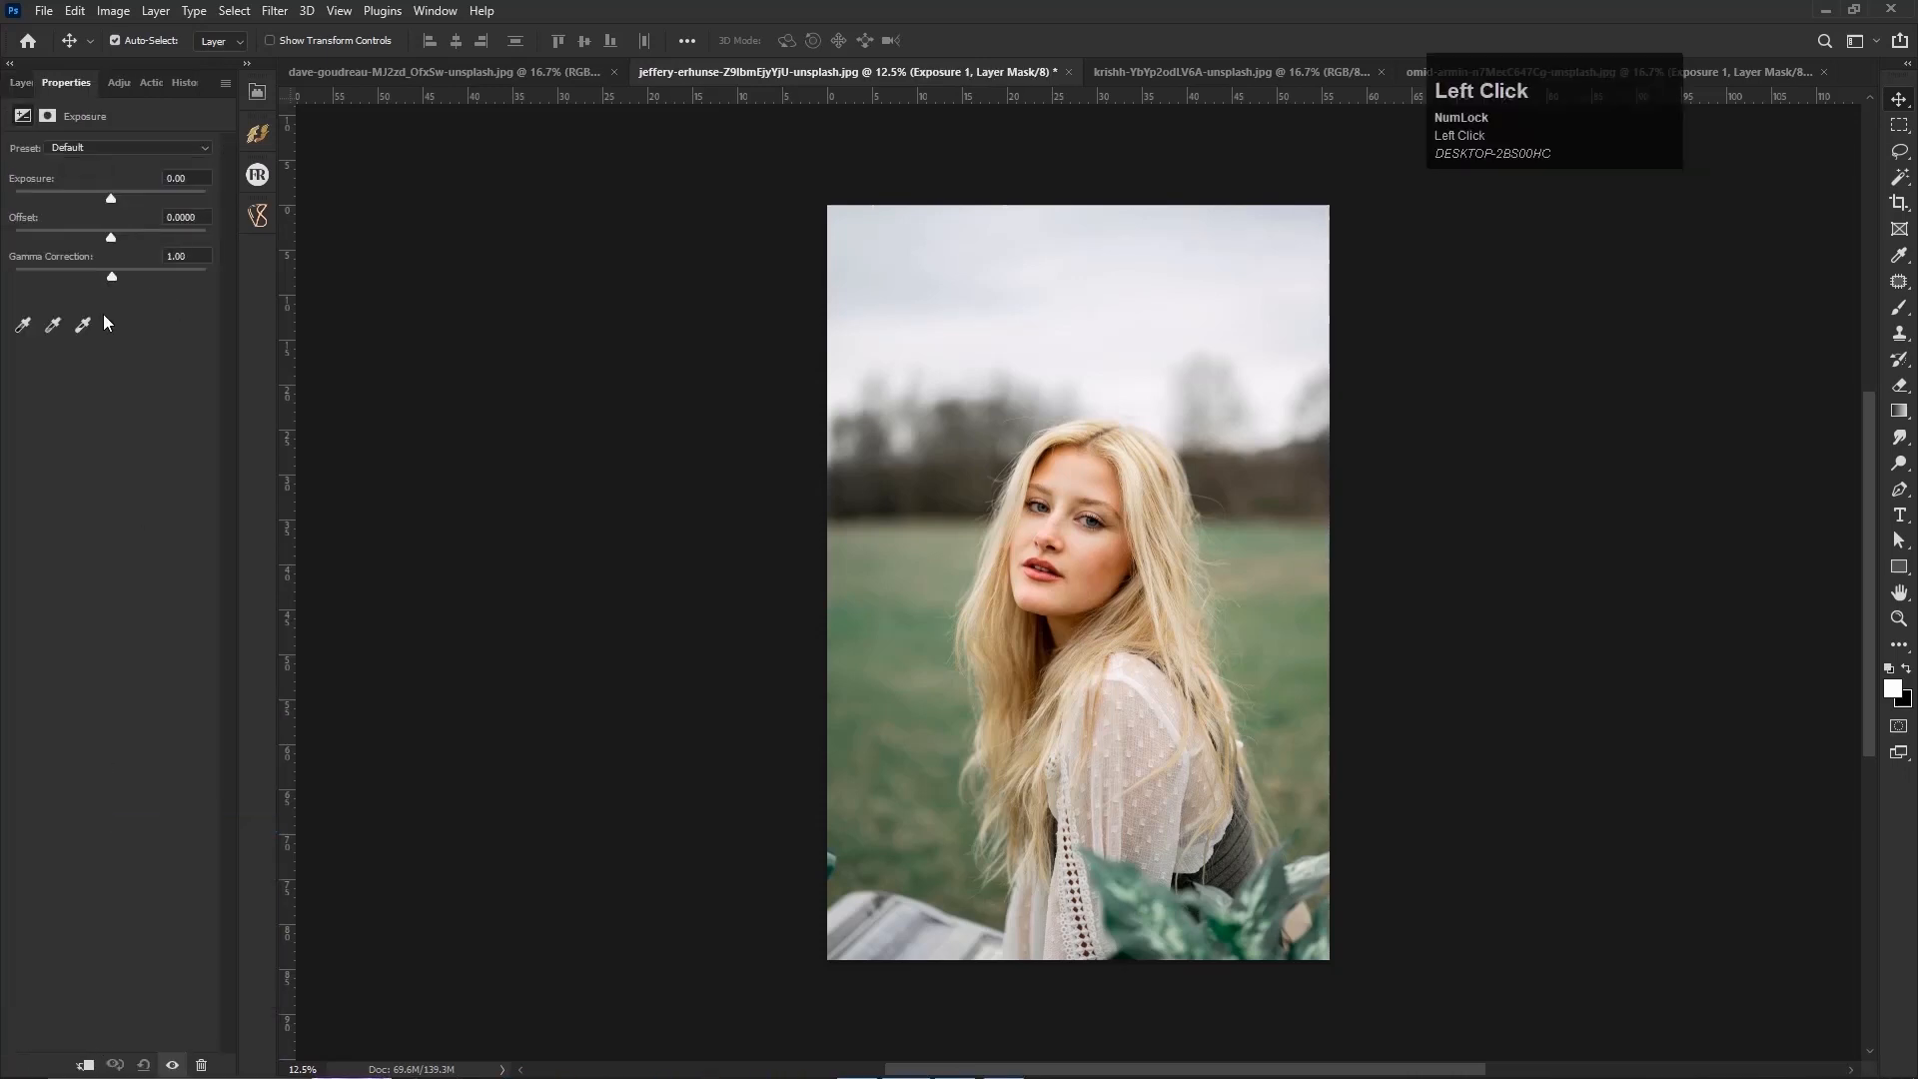
drag(110, 276, 154, 278)
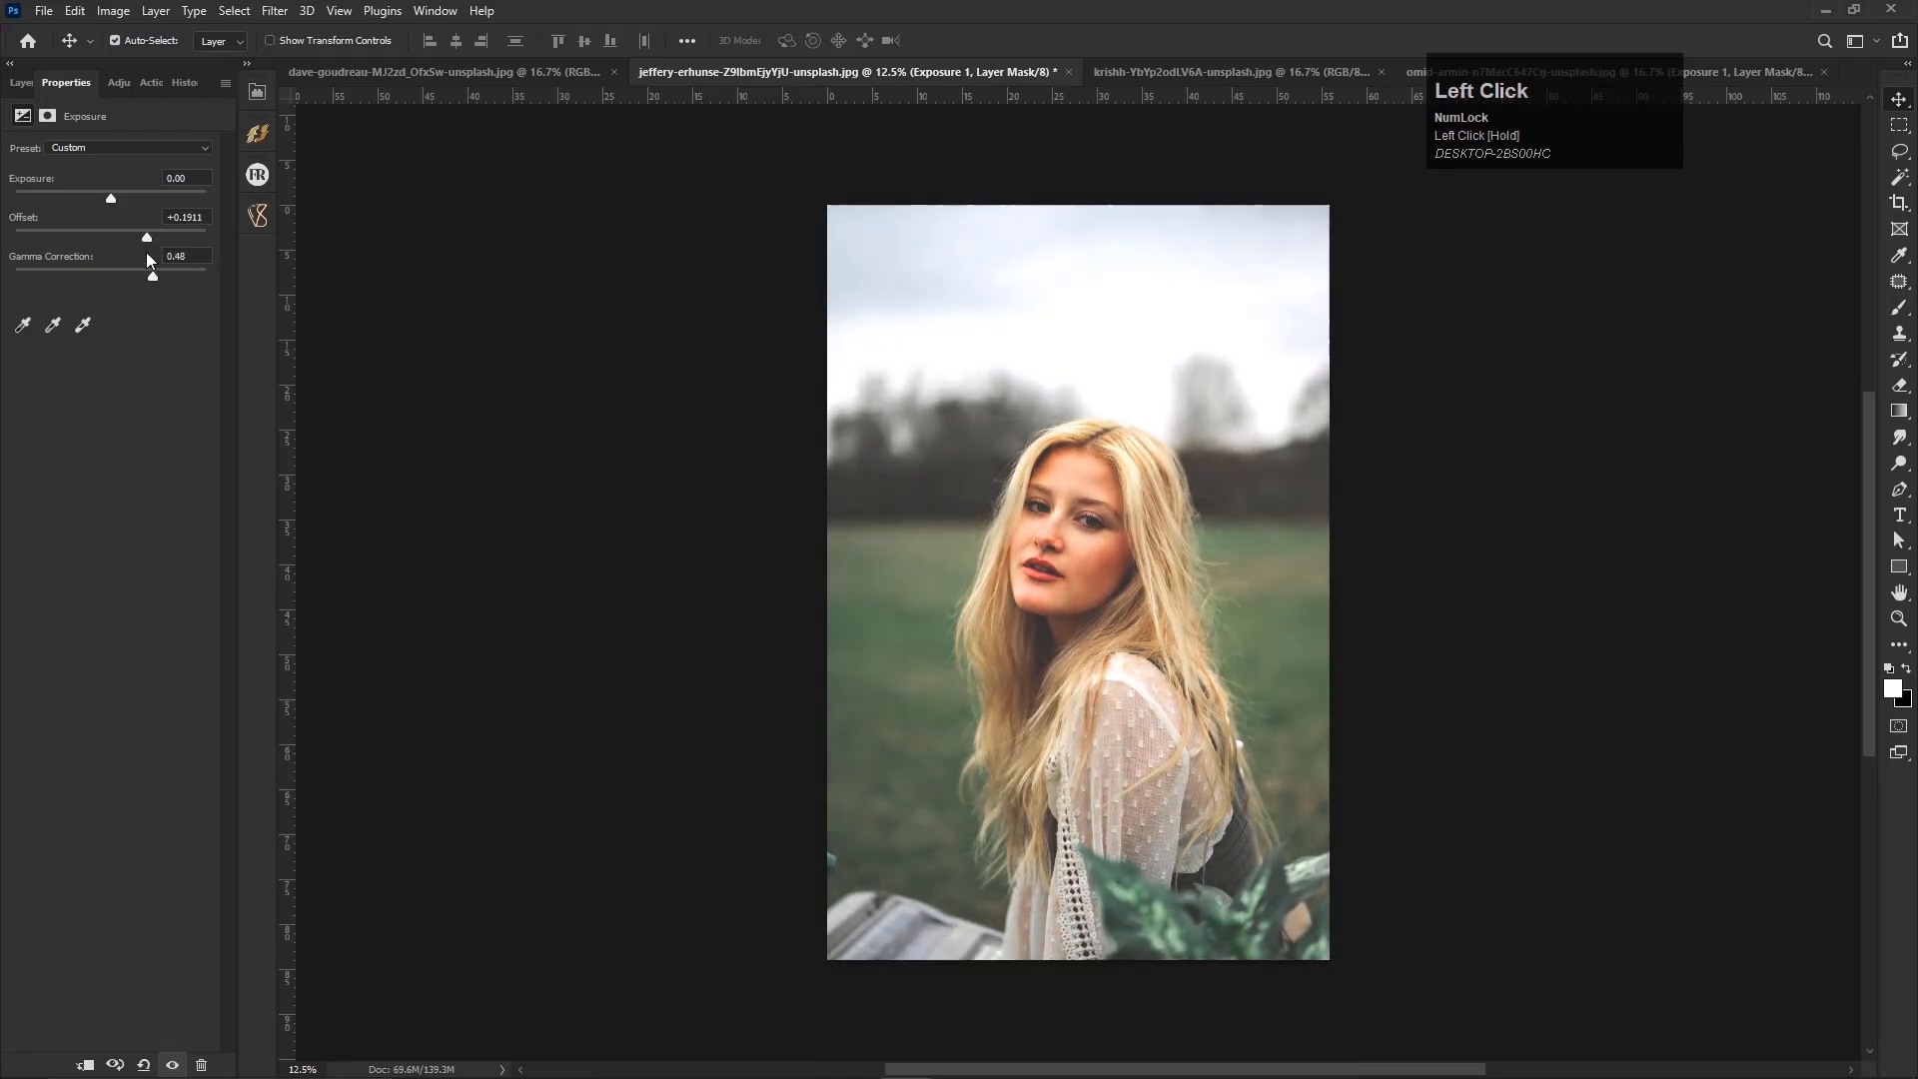
mouse_move(138, 238)
mouse_down()
mouse_move(164, 278)
mouse_move(160, 236)
mouse_up()
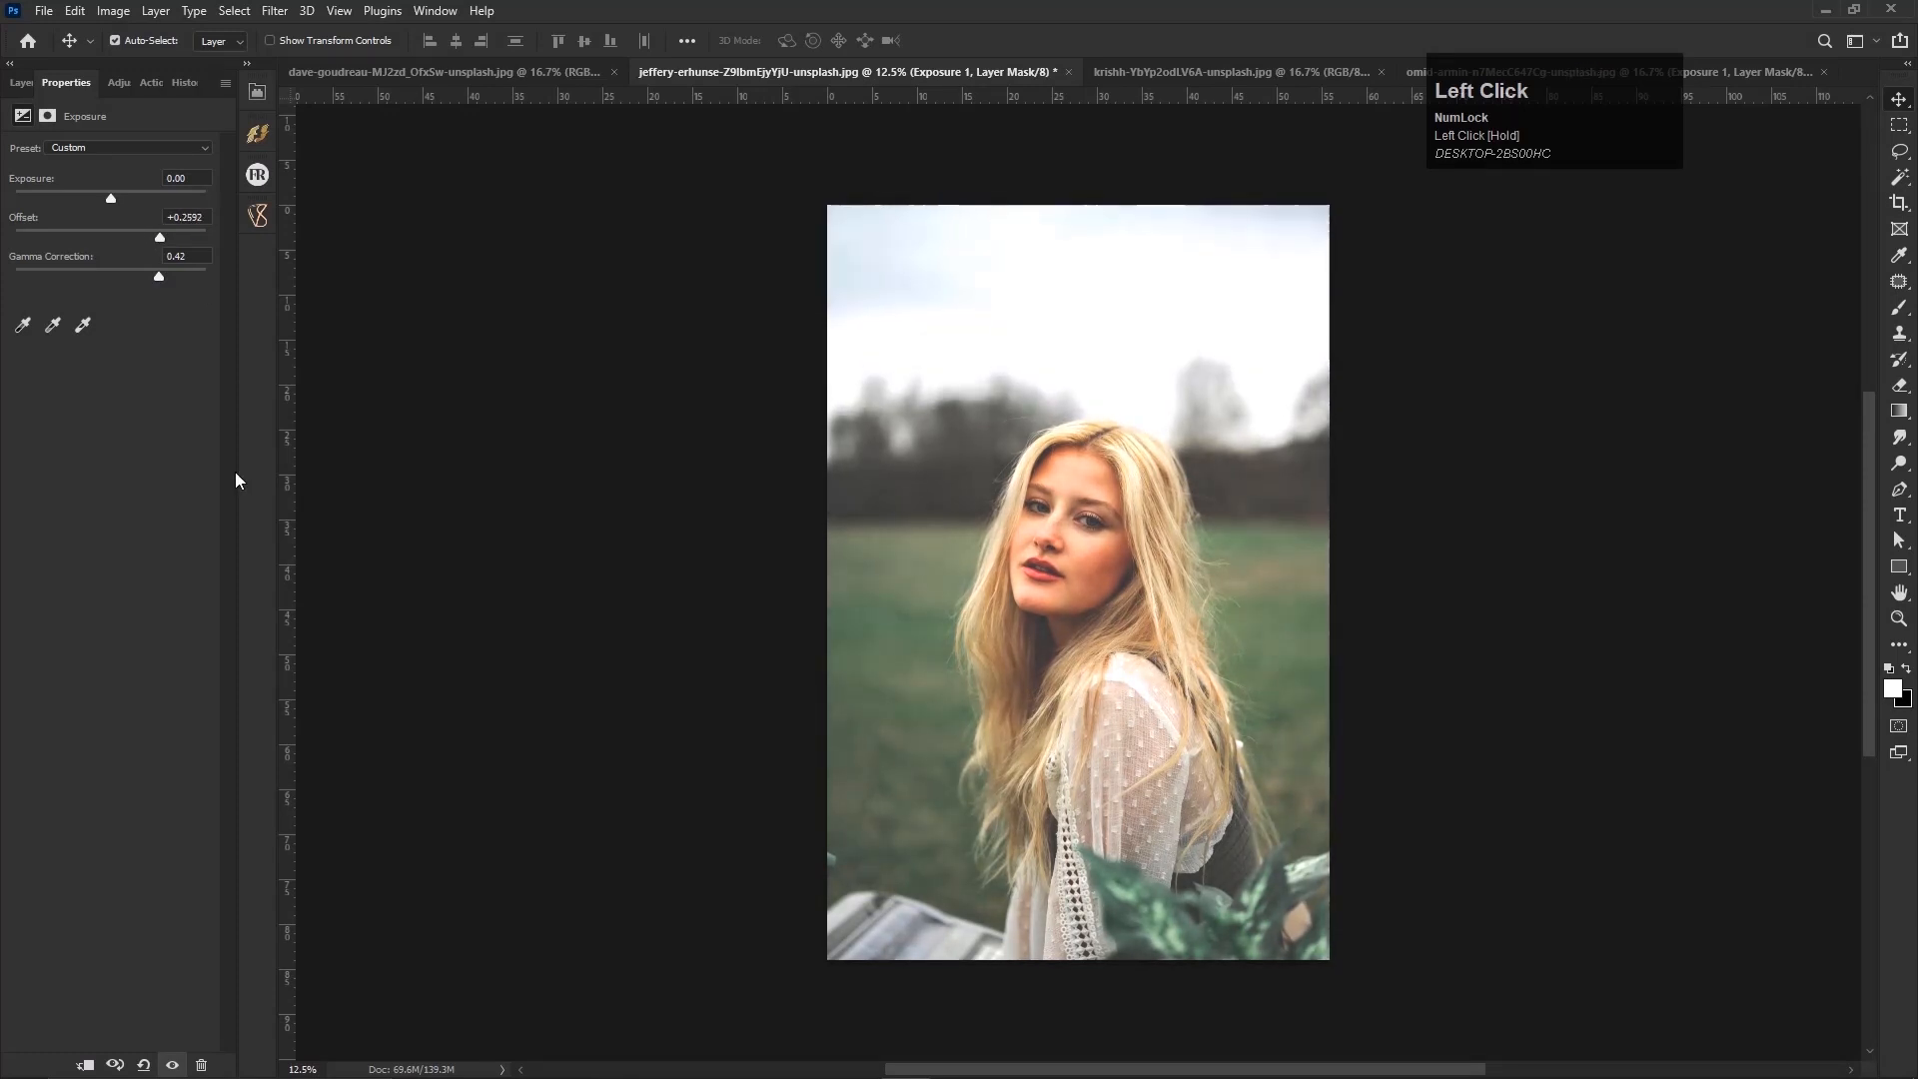
click(21, 82)
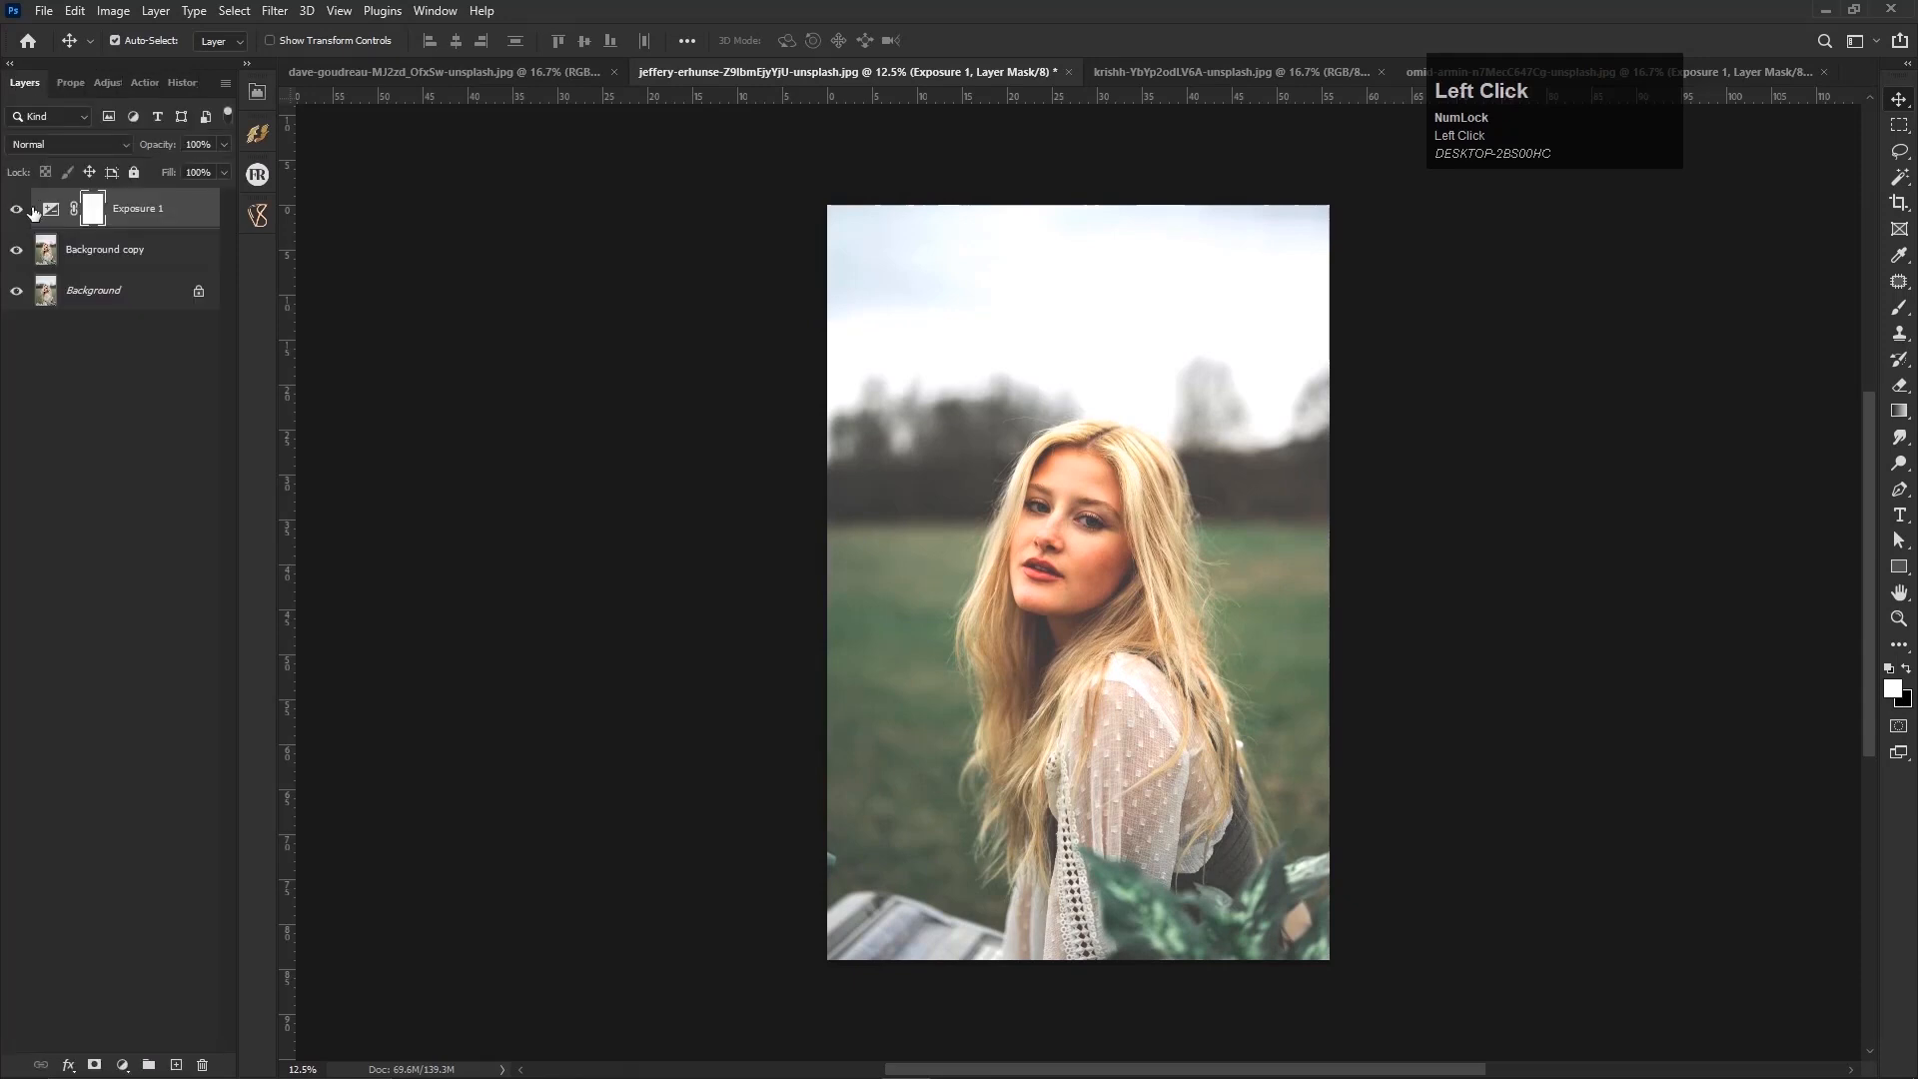
click(18, 210)
click(18, 209)
Add a Levels adjustment layer to the portrait in the burgundy top, with RGB black input 35 and black output 52.
click(475, 74)
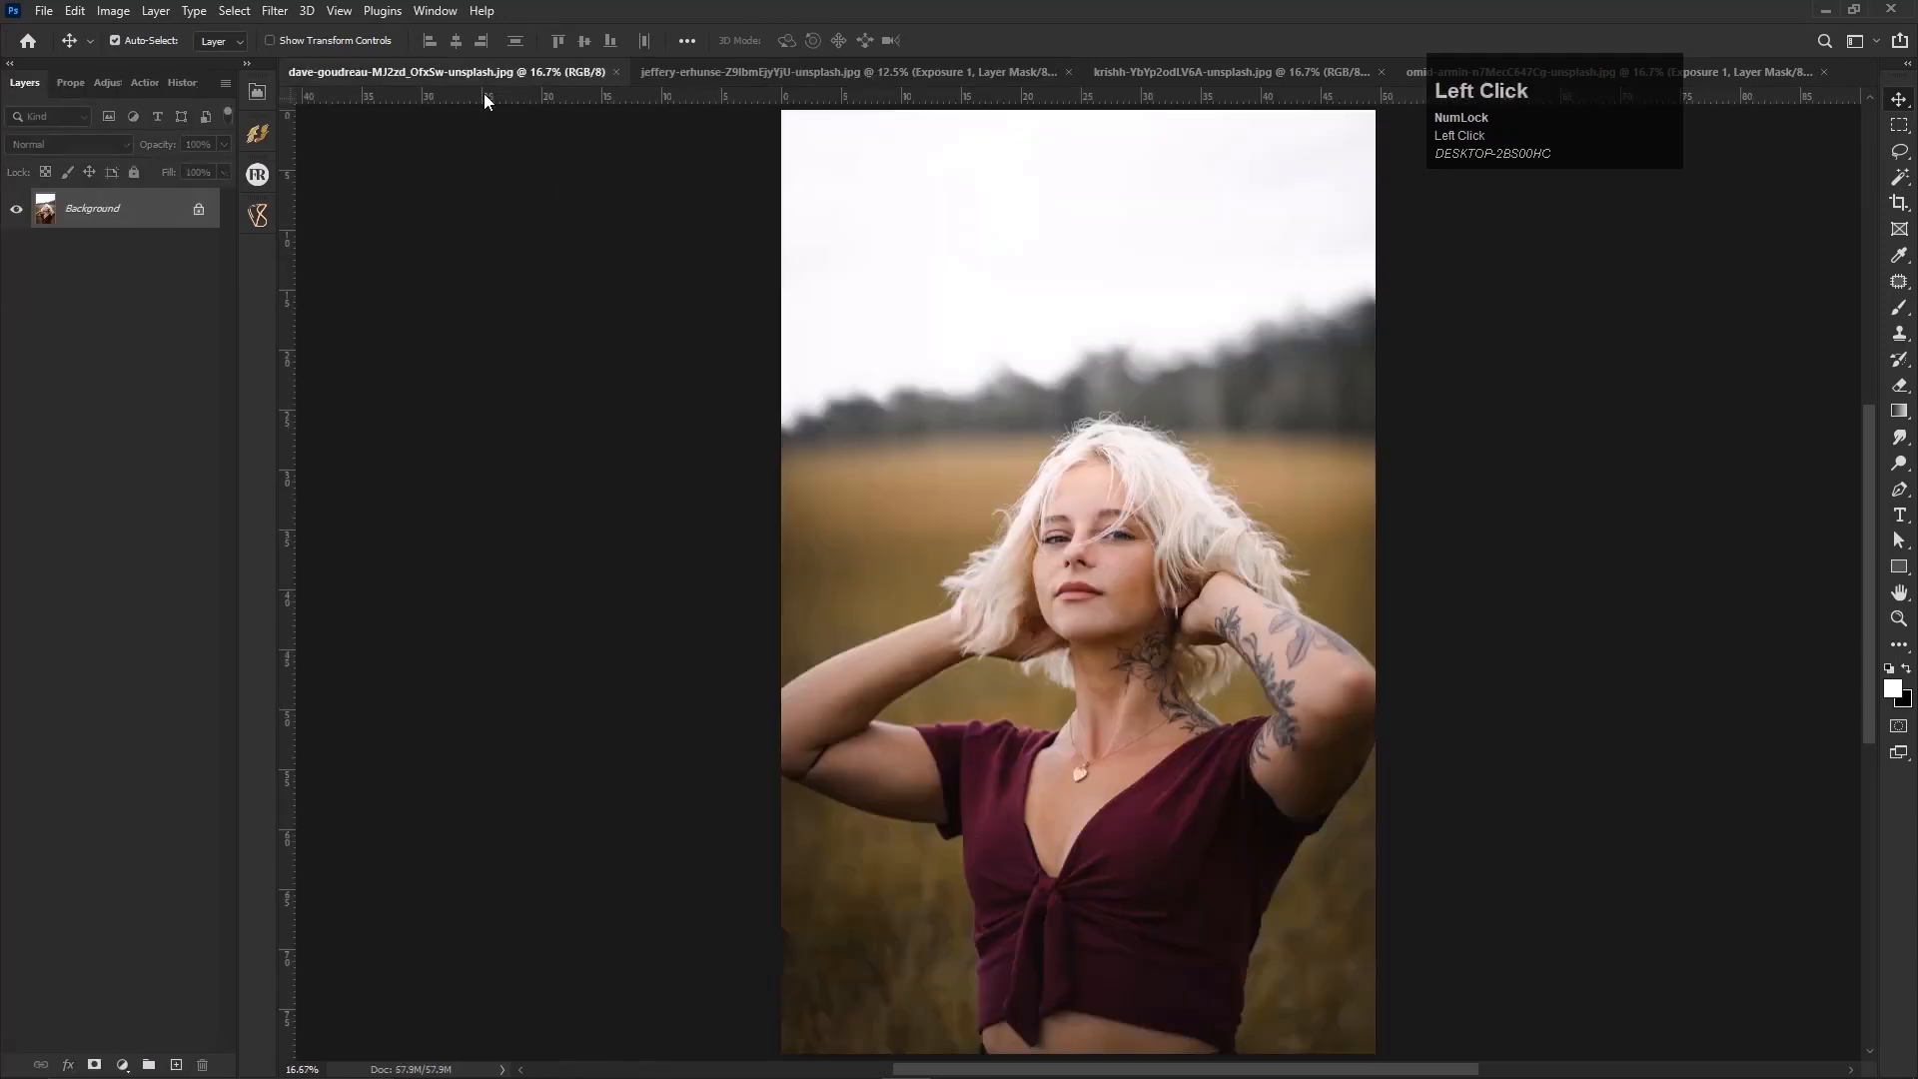
click(122, 1065)
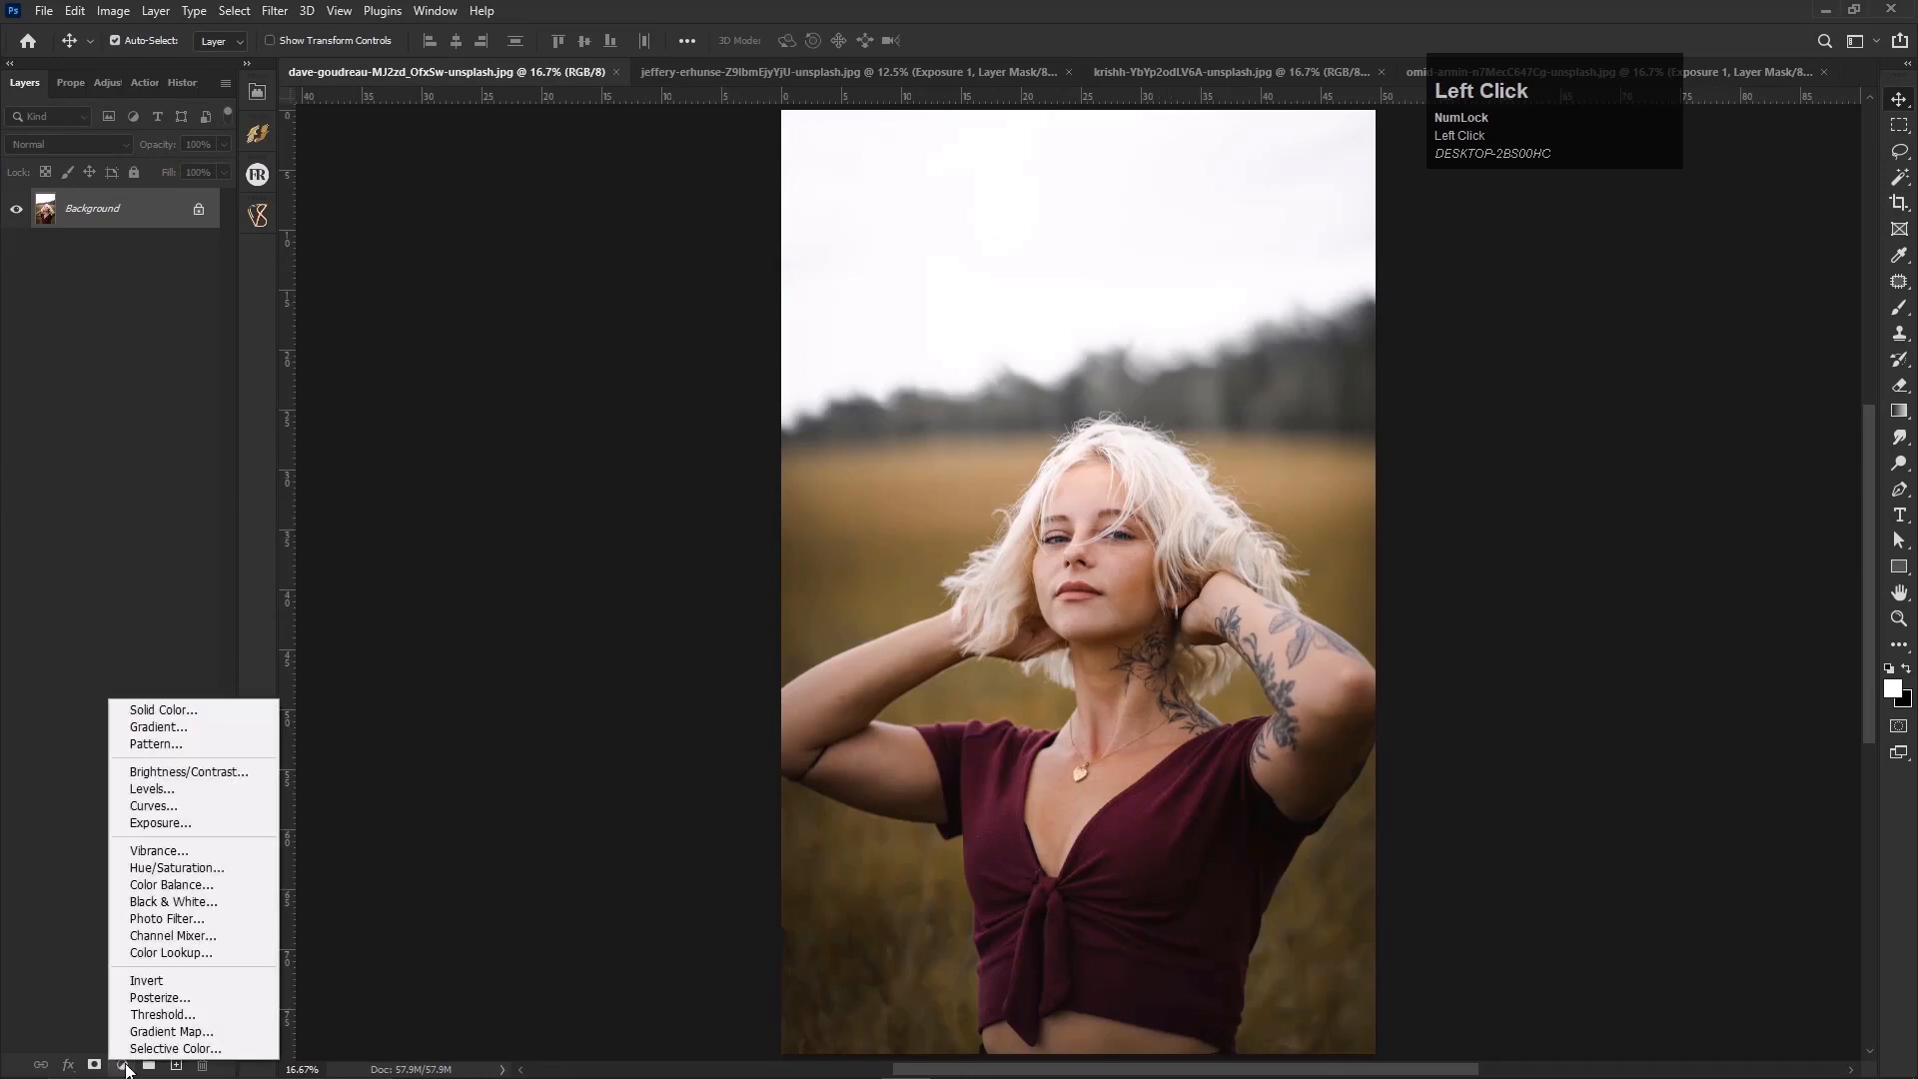
click(150, 789)
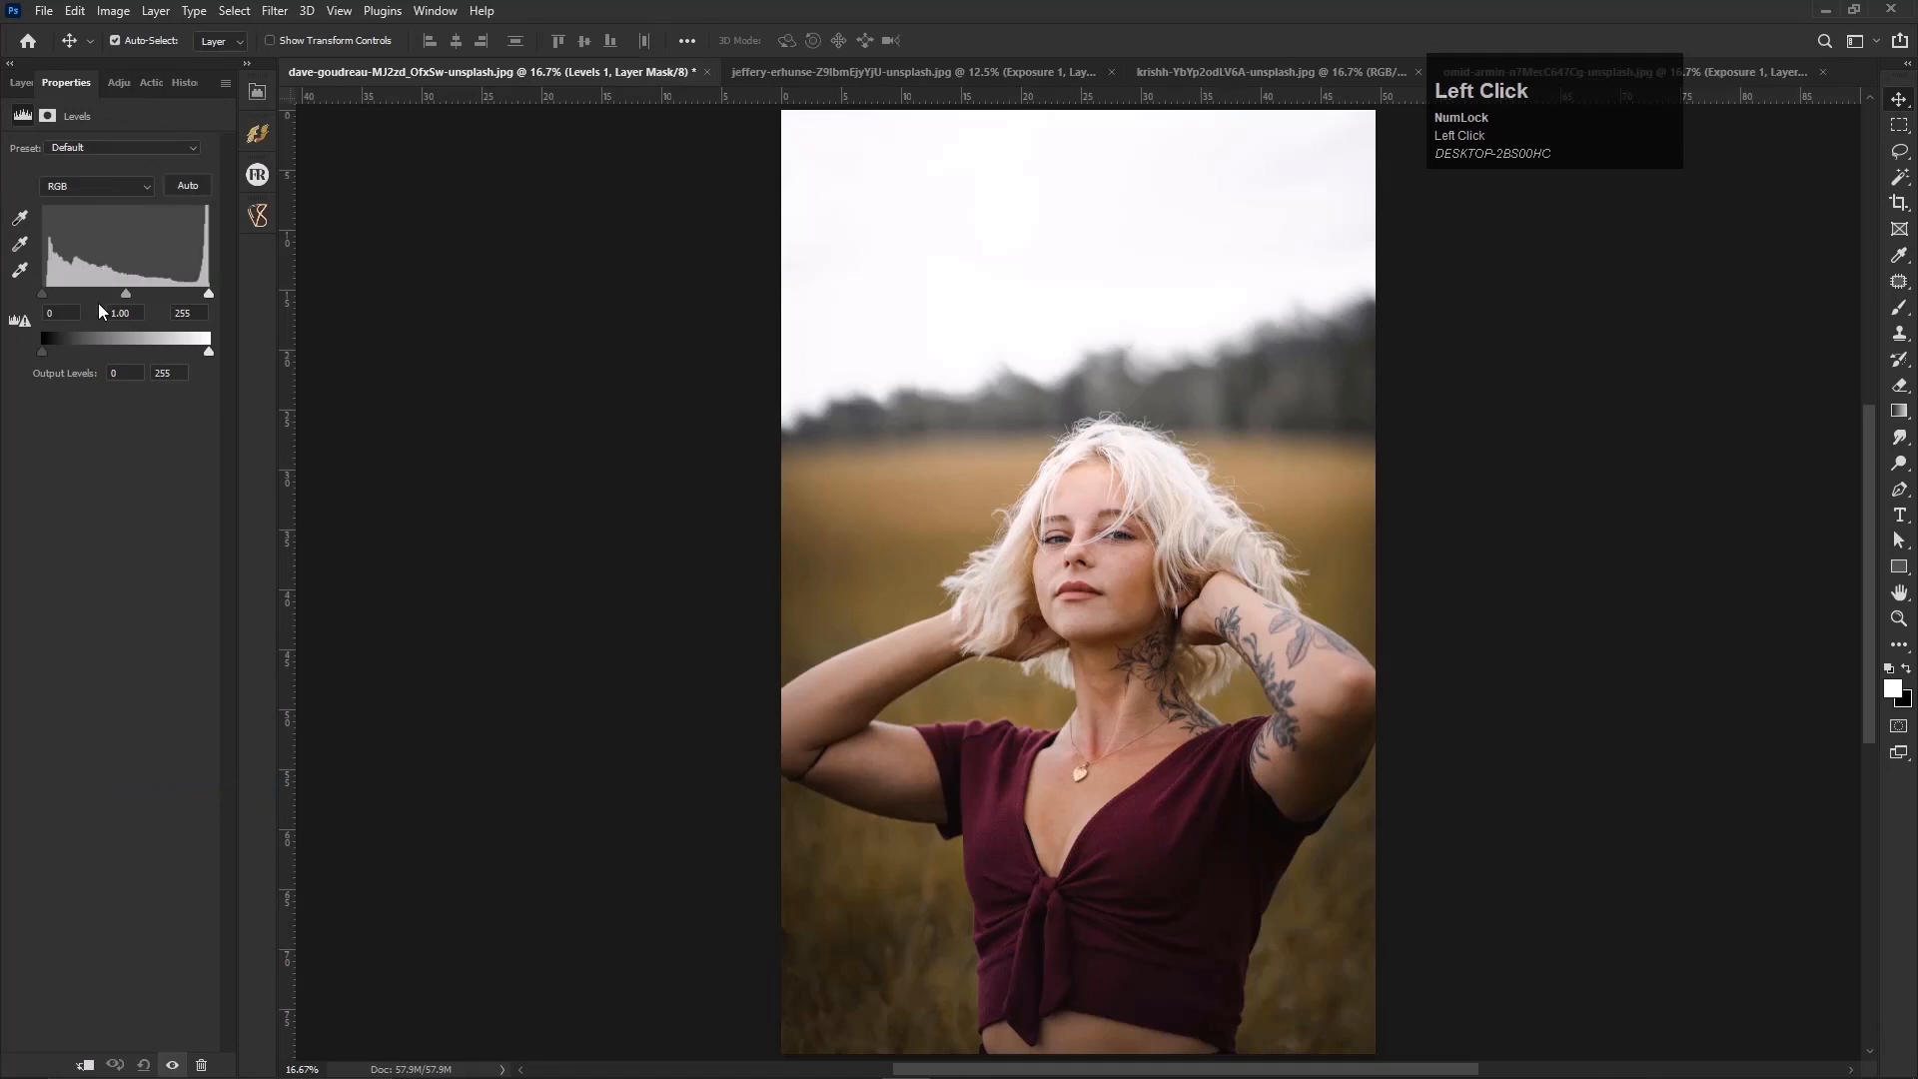
drag(40, 294, 75, 352)
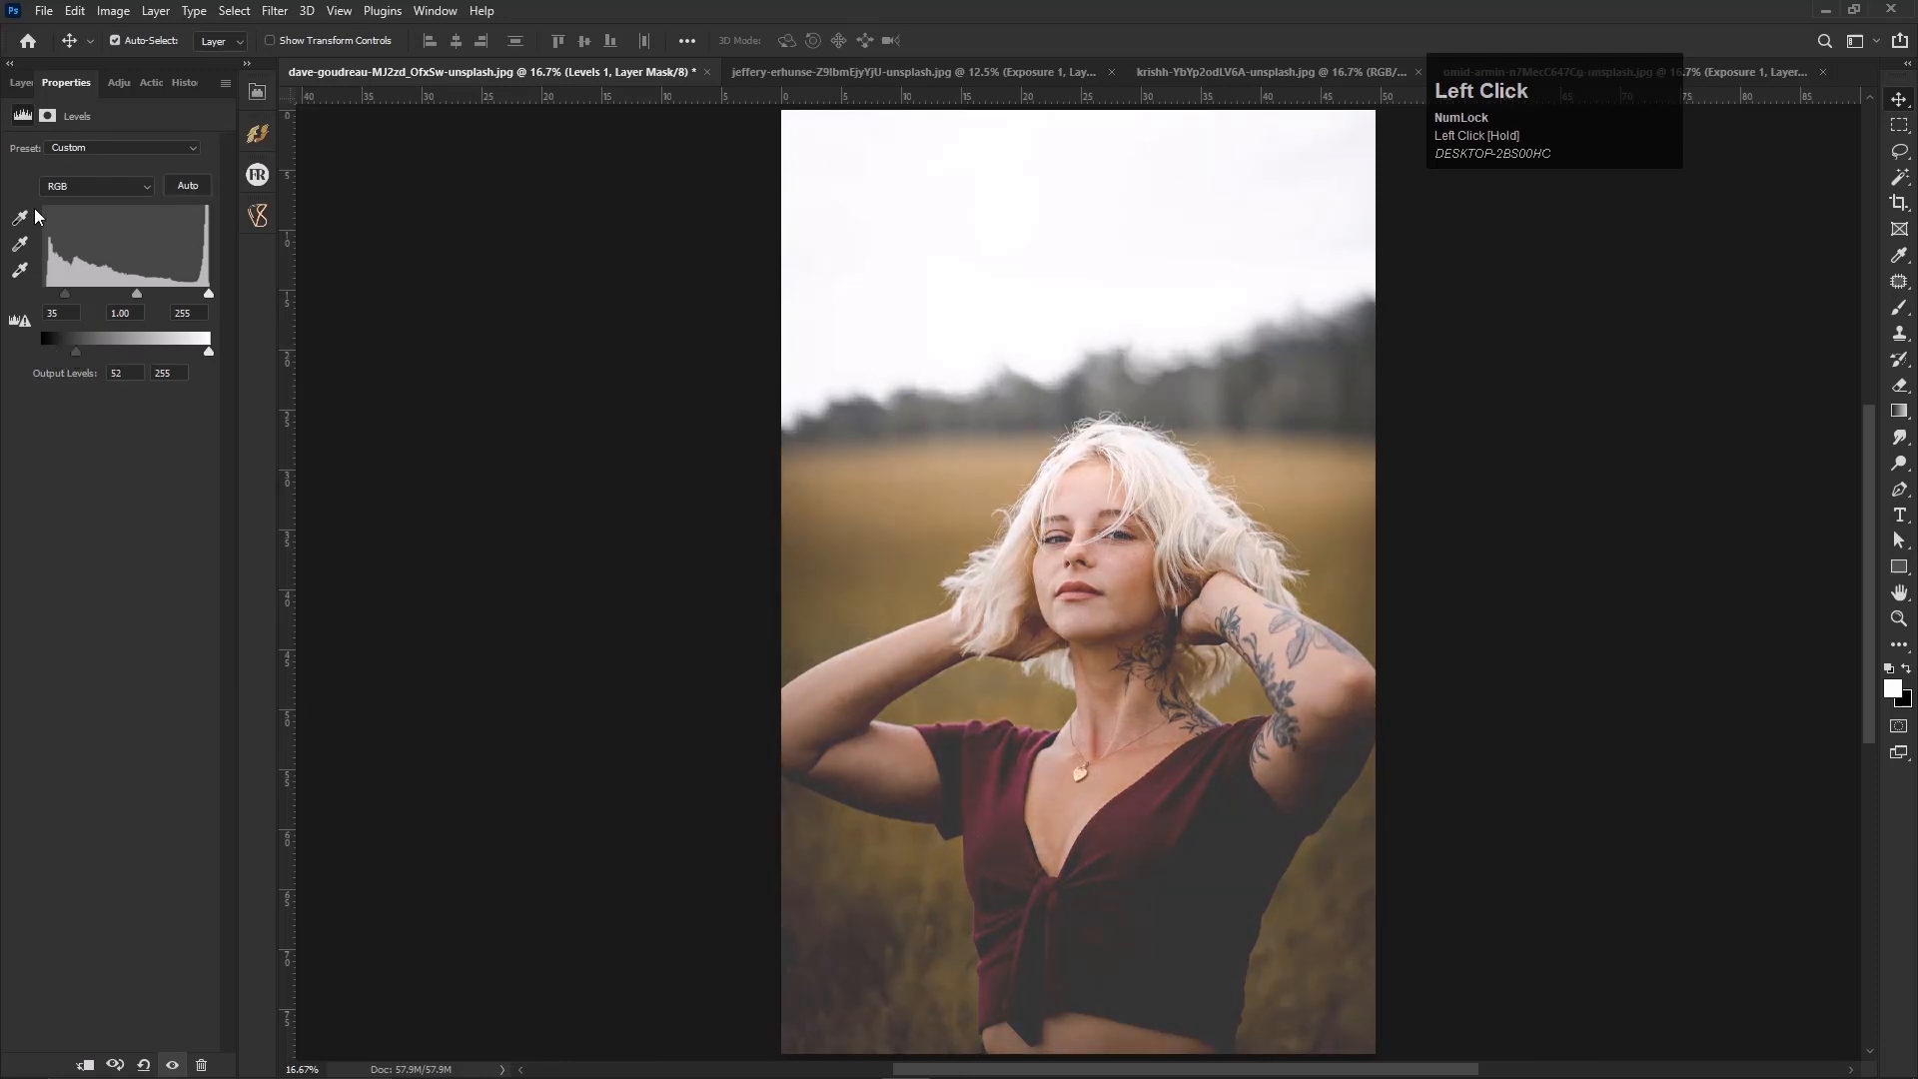
Raise the black output level of the Levels layer's Blue channel slightly and compare the portrait before and after.
click(62, 186)
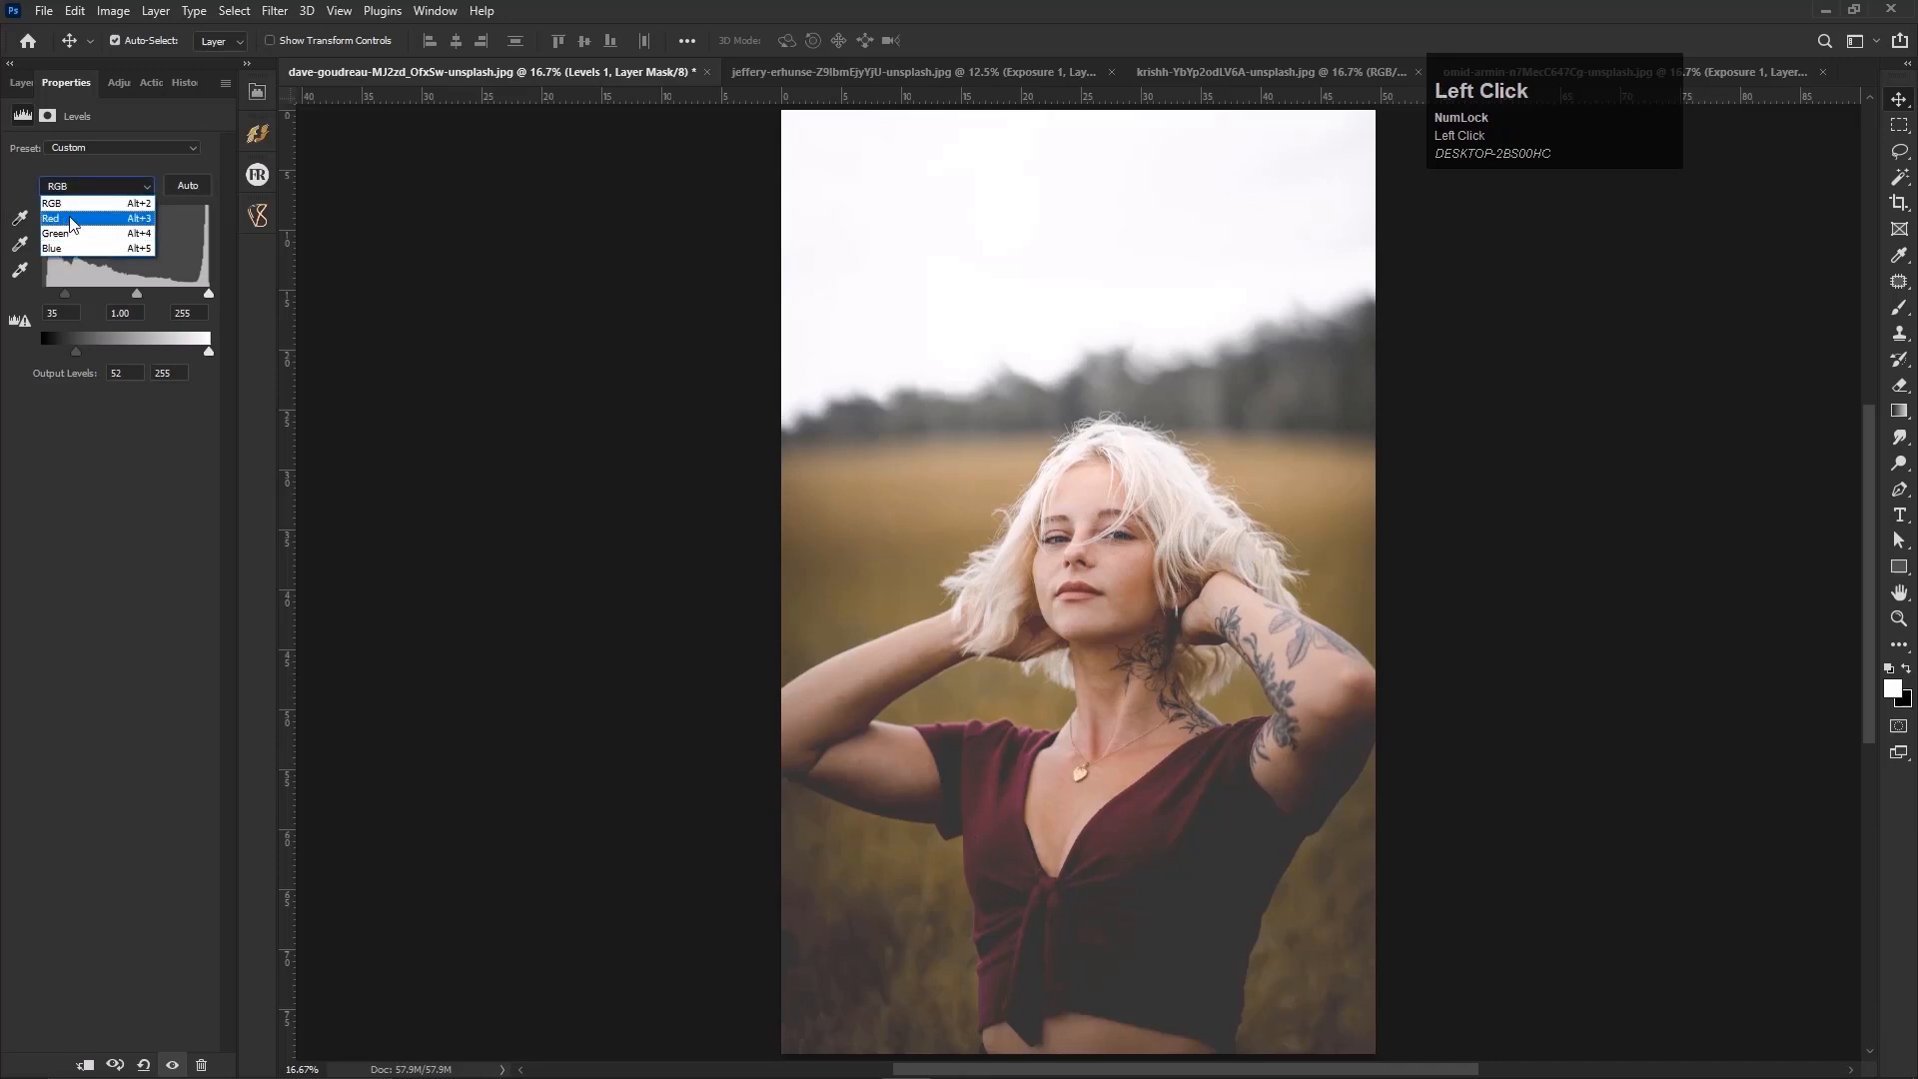
click(62, 248)
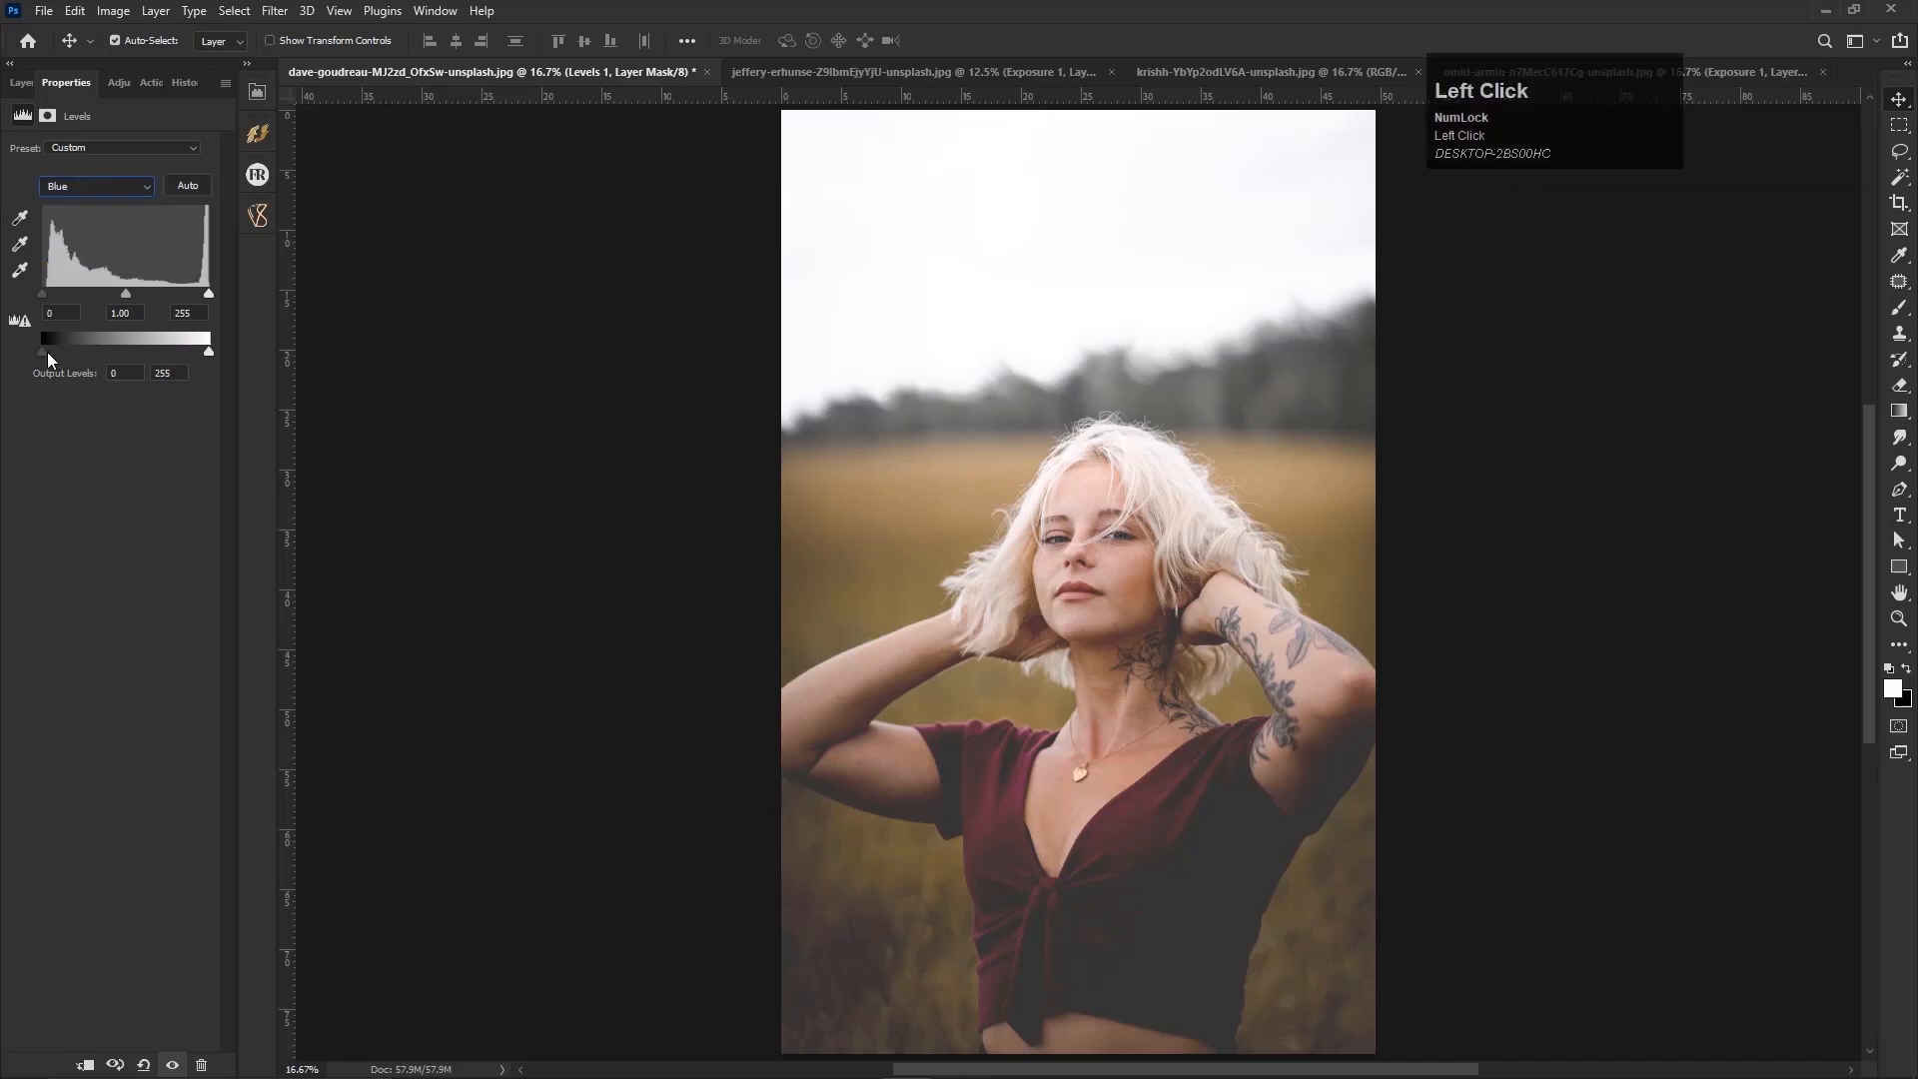
drag(45, 352, 52, 350)
click(21, 81)
click(18, 208)
click(17, 209)
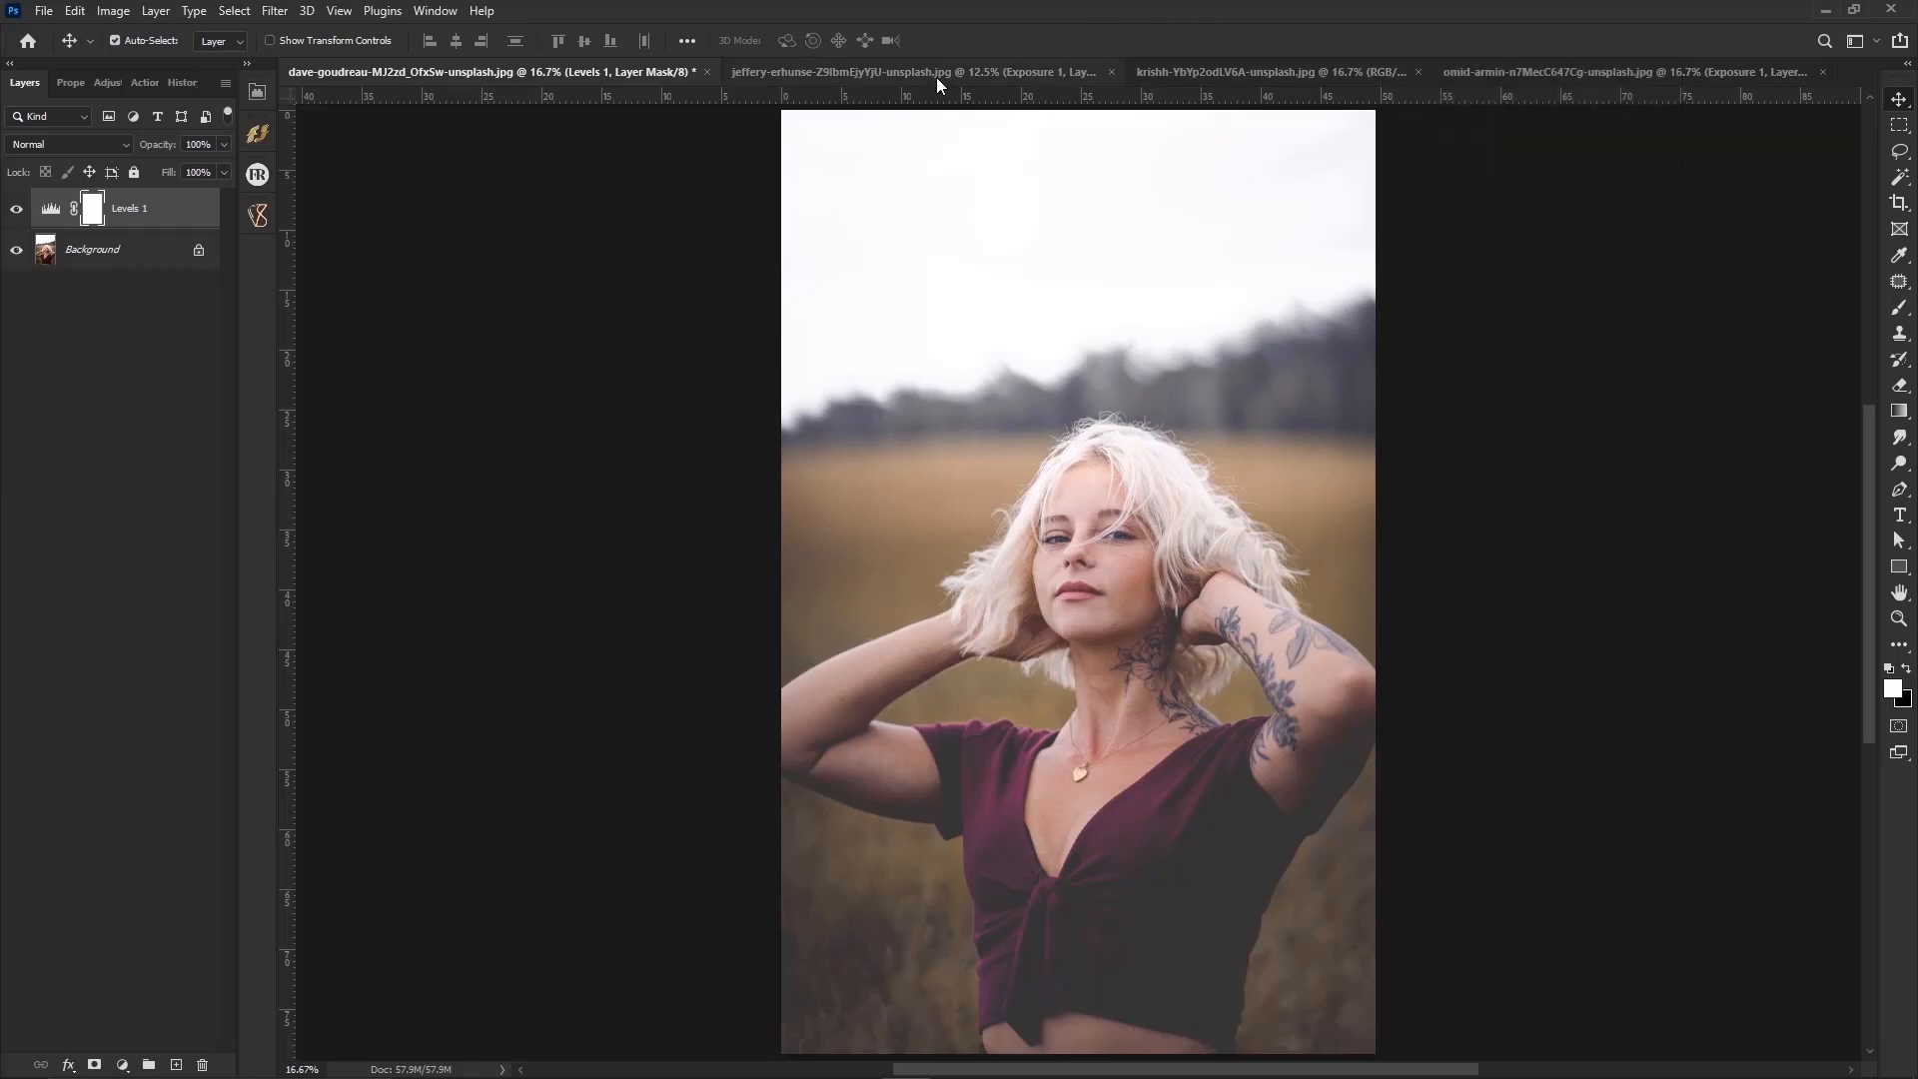
Switch to the portrait of the woman holding a leaf and duplicate its Background layer as Background copy.
key(ctrl)
key(ctrl+Tab)
key(ctrl+Tab)
click(239, 947)
click(123, 1065)
click(110, 236)
right_click(111, 210)
click(149, 255)
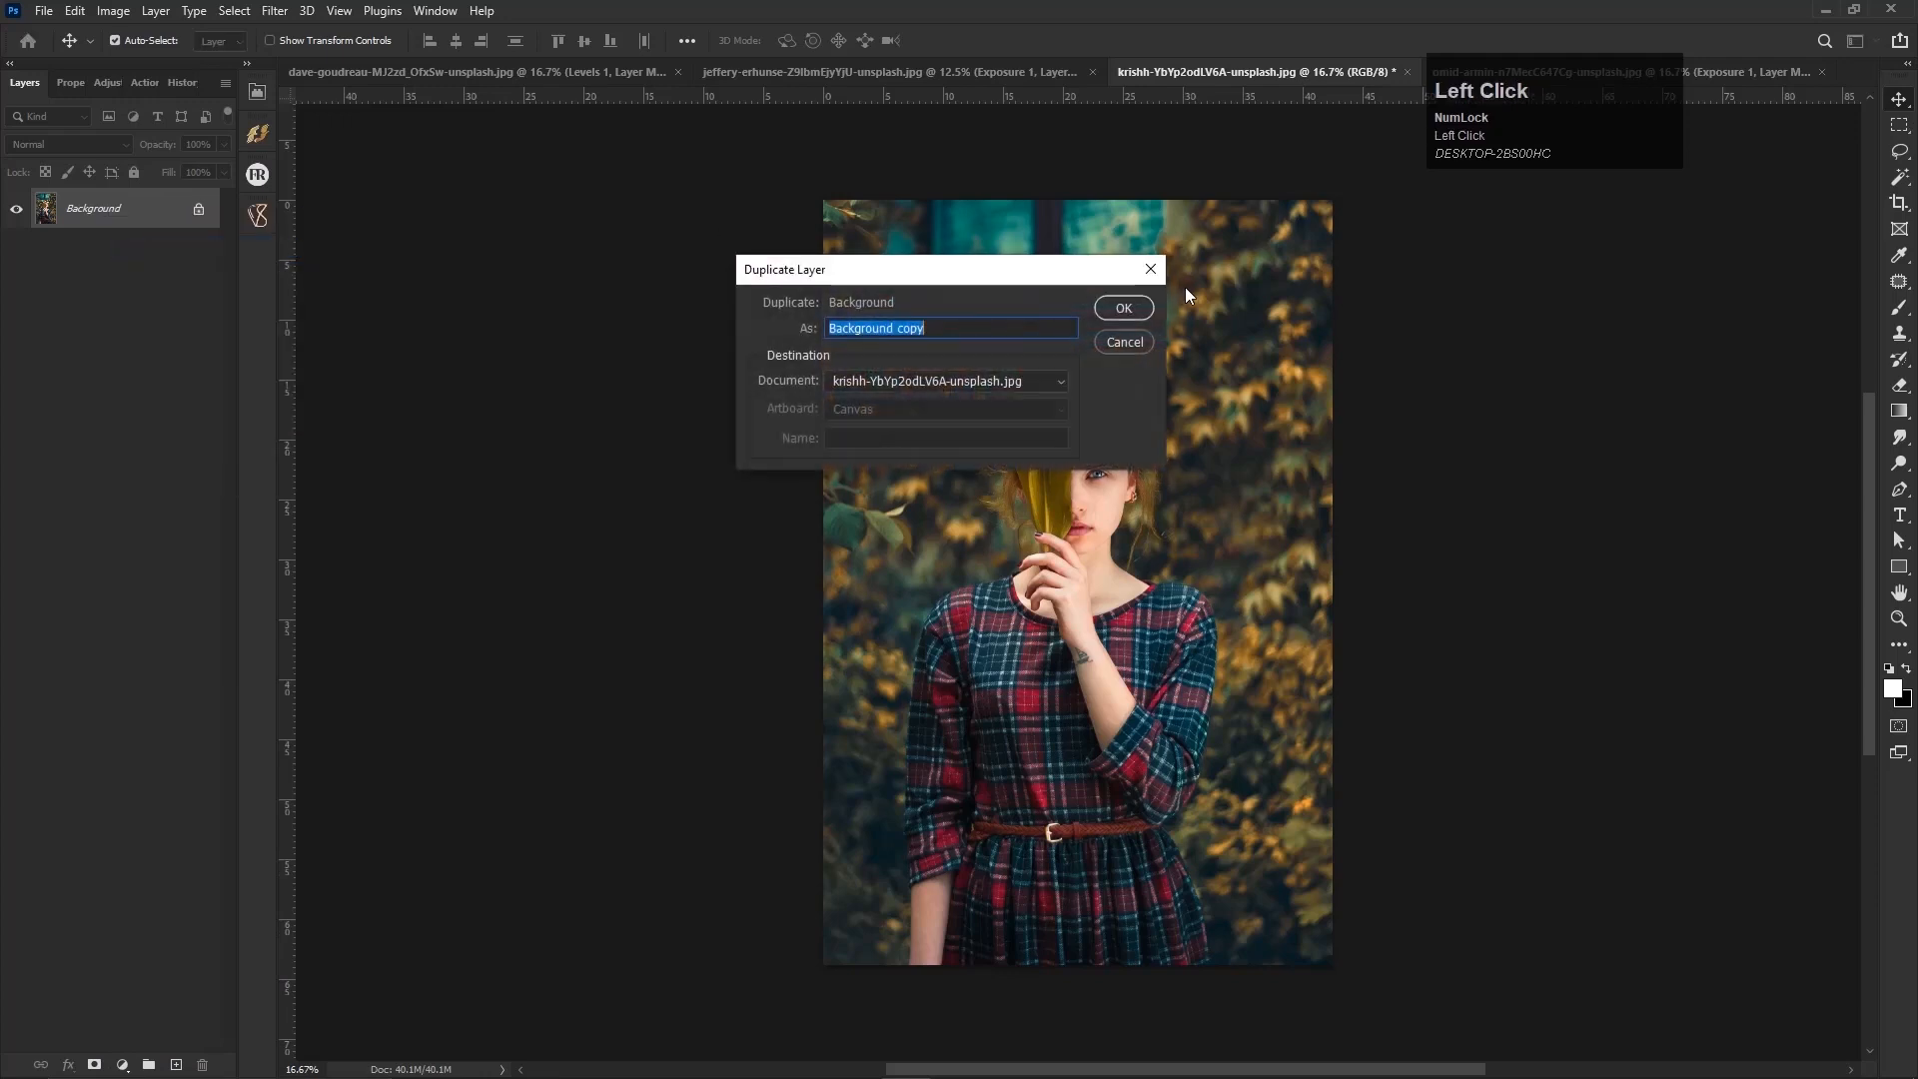
click(1124, 309)
Add a Levels adjustment layer to the leaf portrait with RGB black input 34 and black output 37.
click(120, 1065)
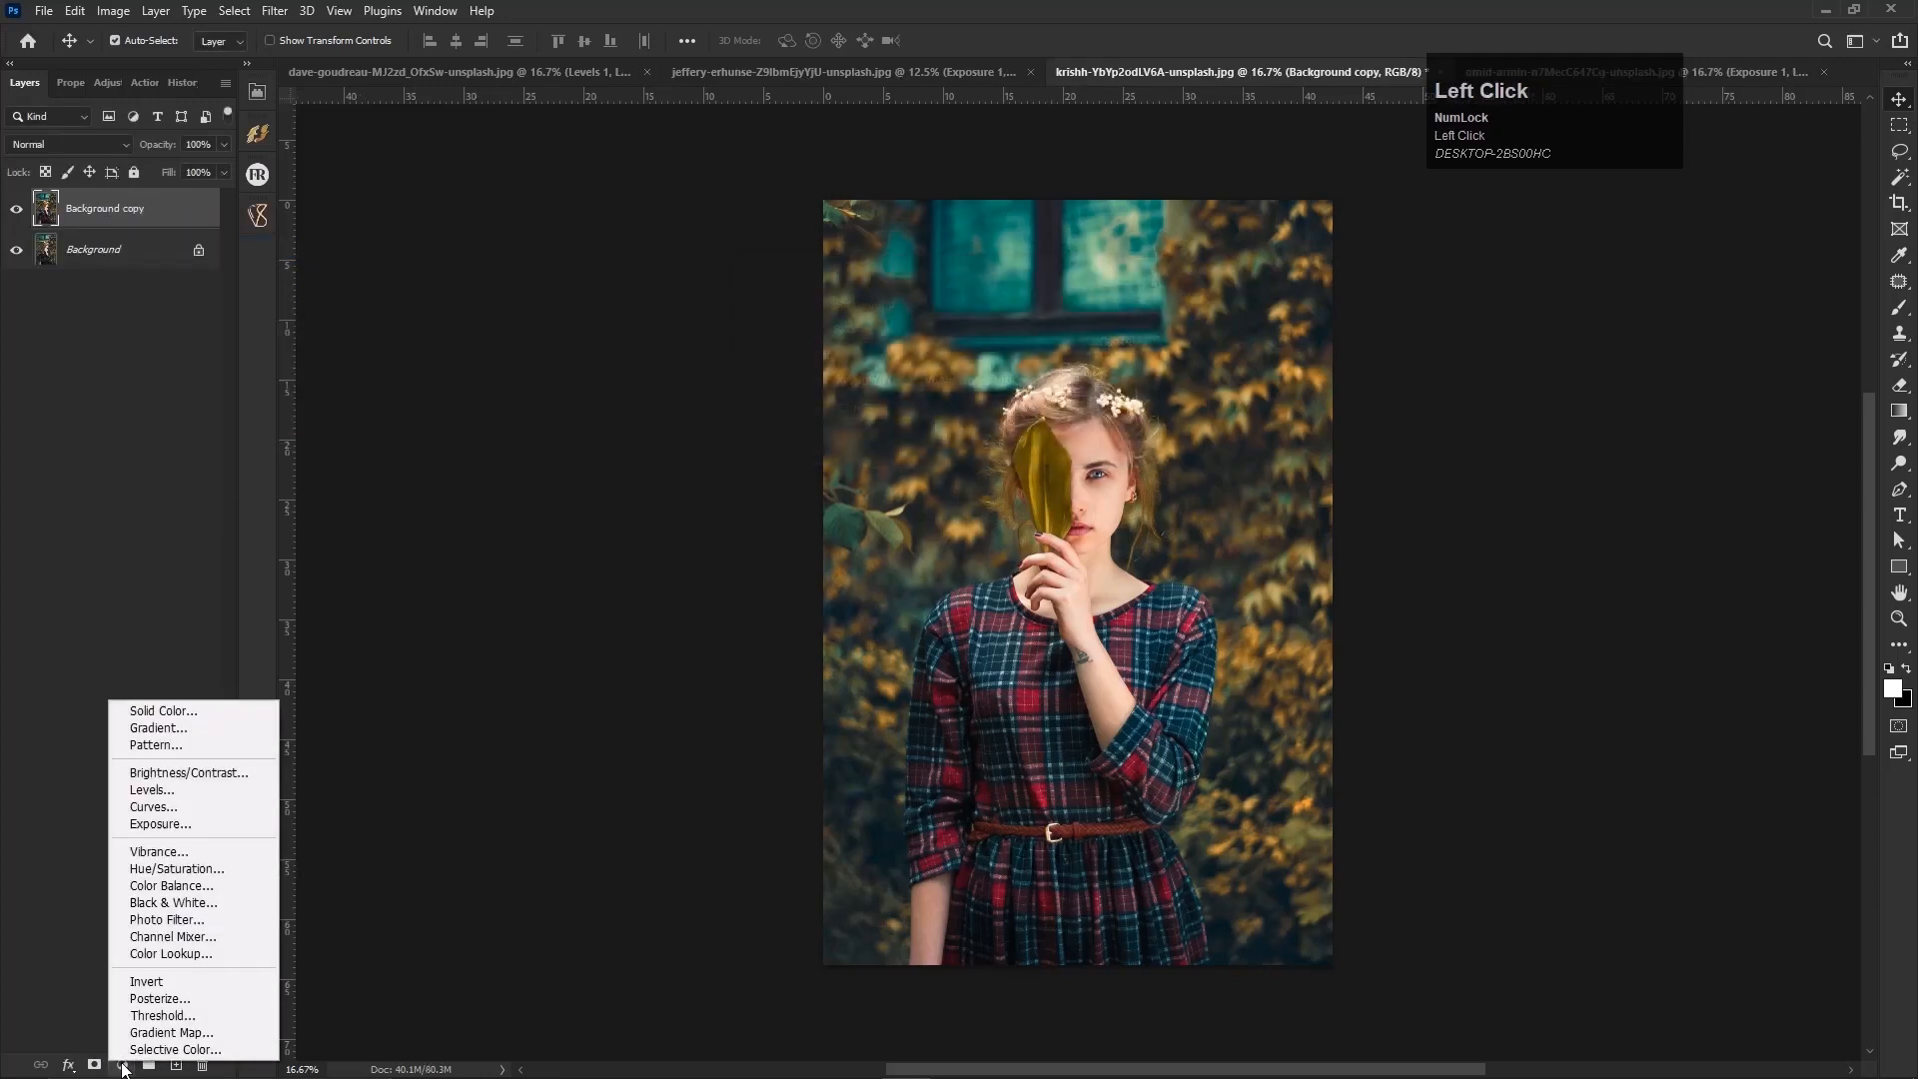
click(150, 789)
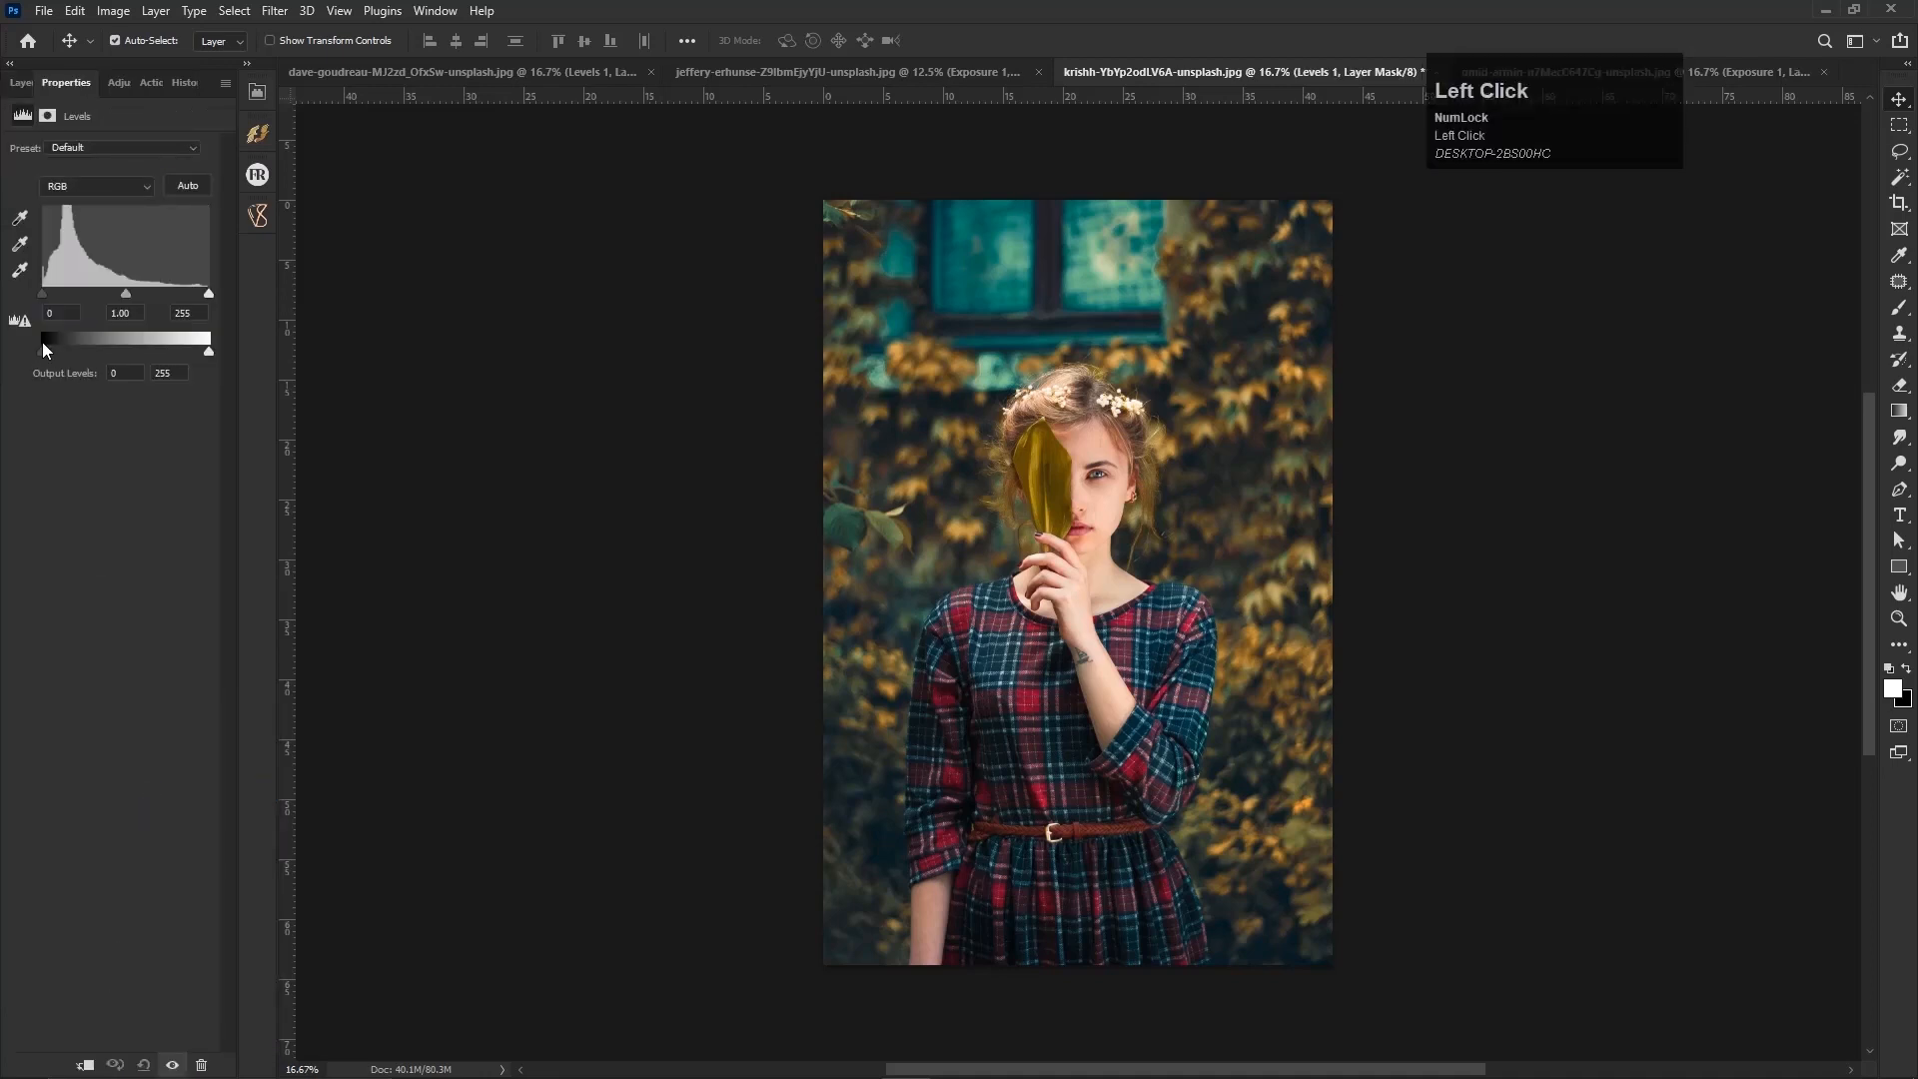
drag(42, 293, 62, 349)
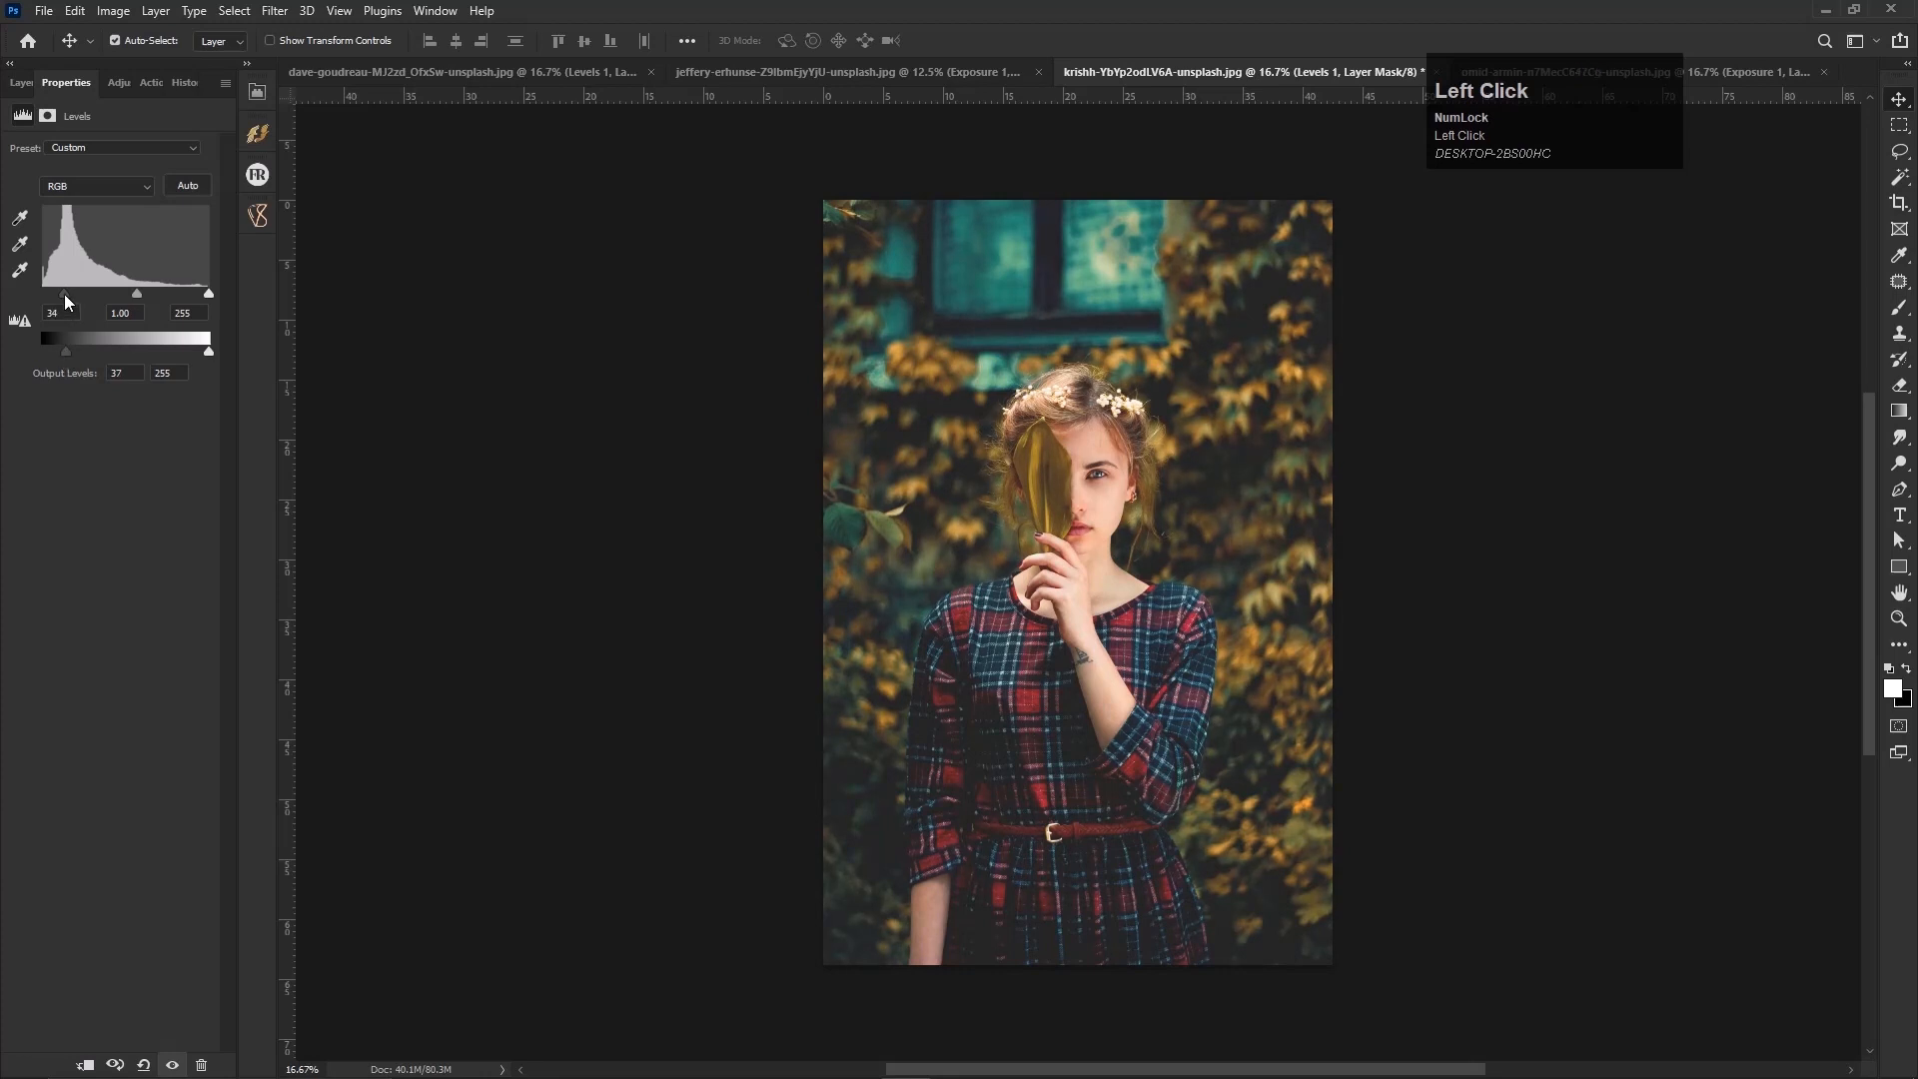
Set the black output level of the Levels layer's Blue channel to 14.
click(79, 185)
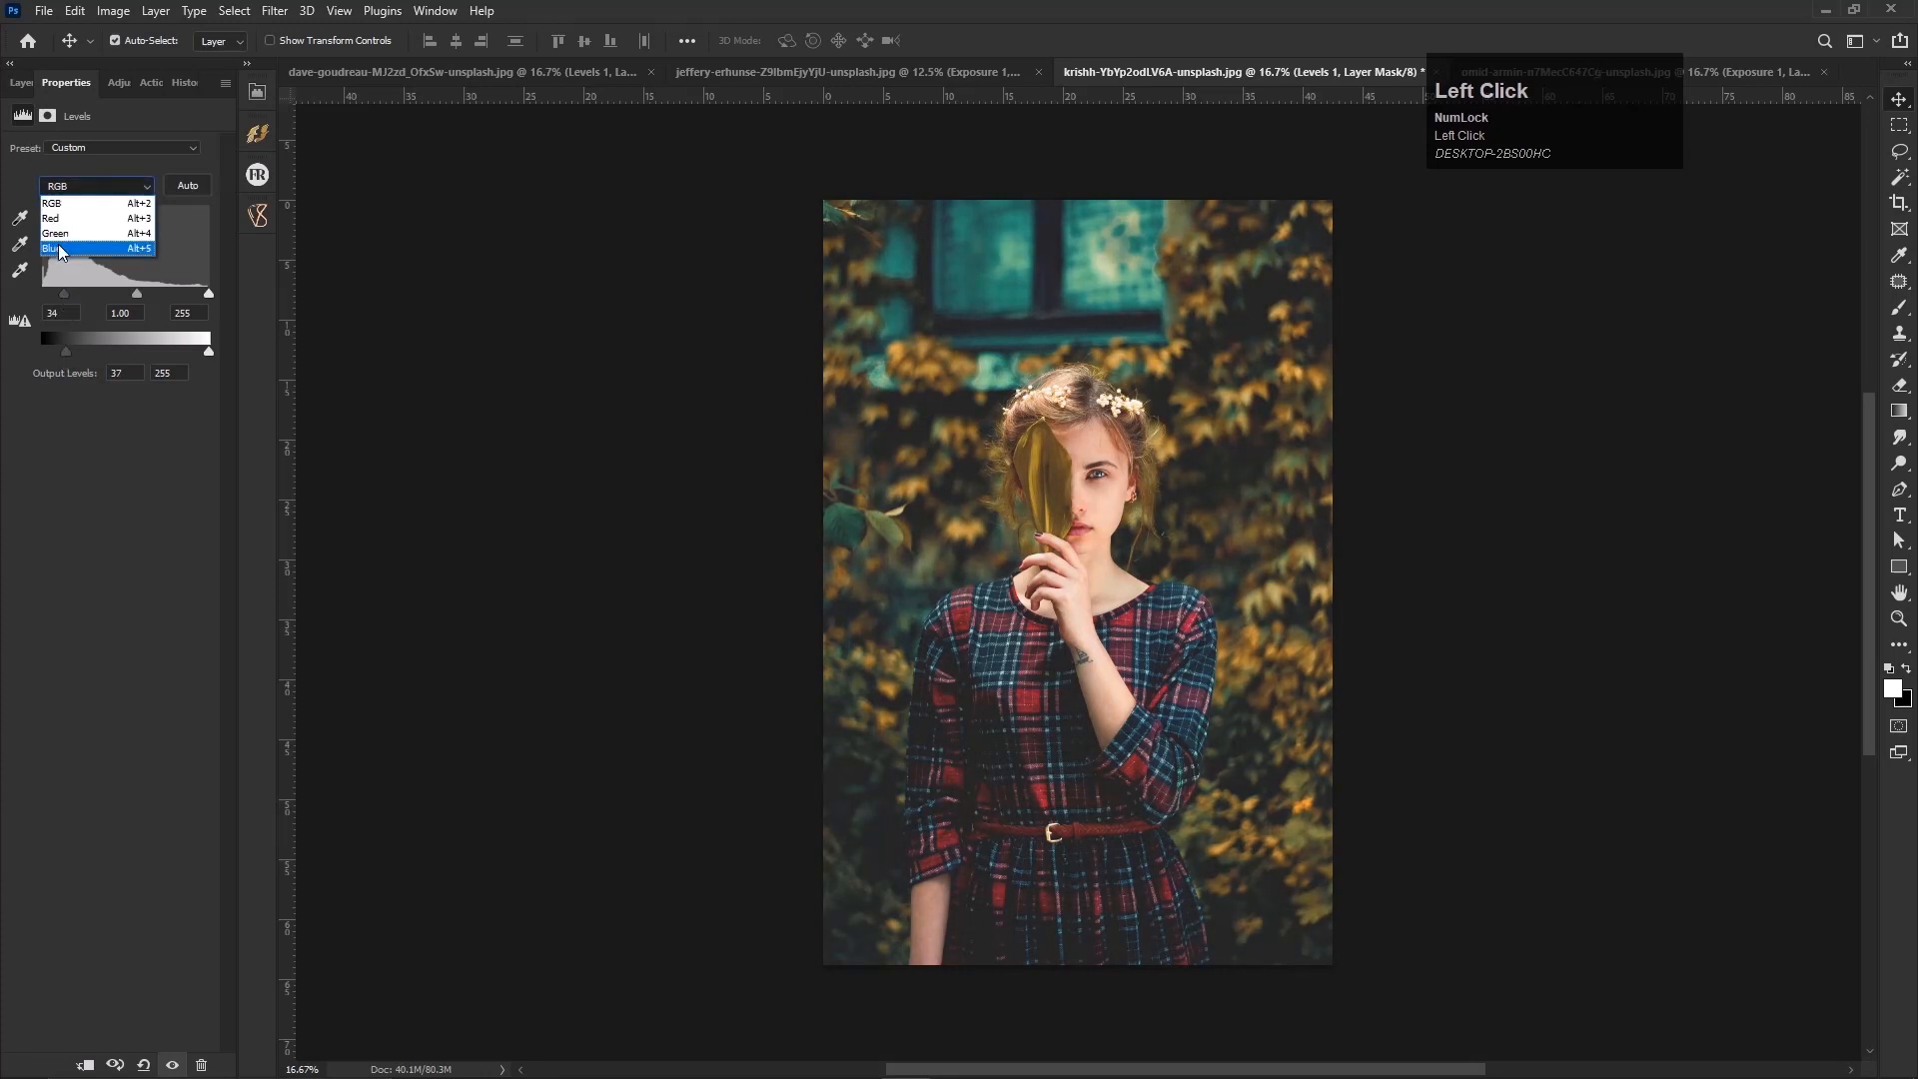
click(62, 250)
drag(44, 352, 51, 351)
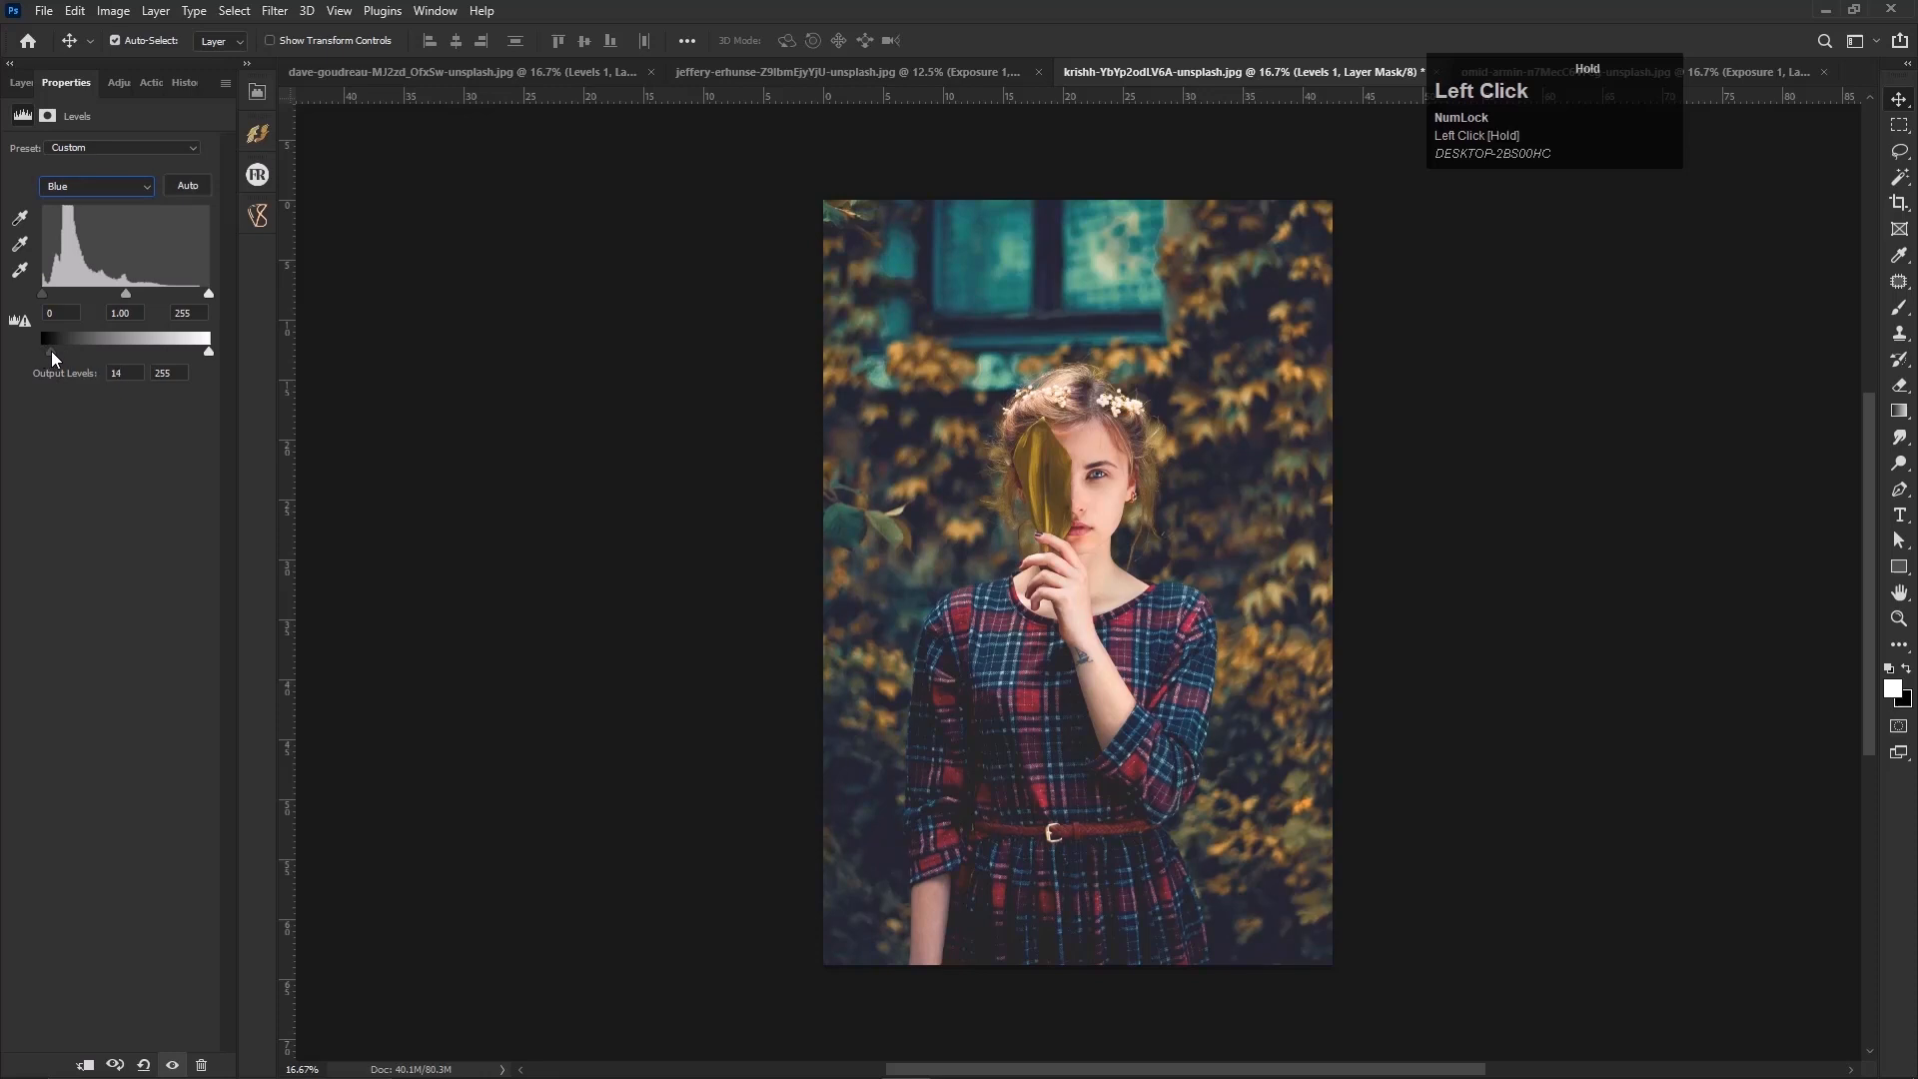
drag(51, 350, 56, 350)
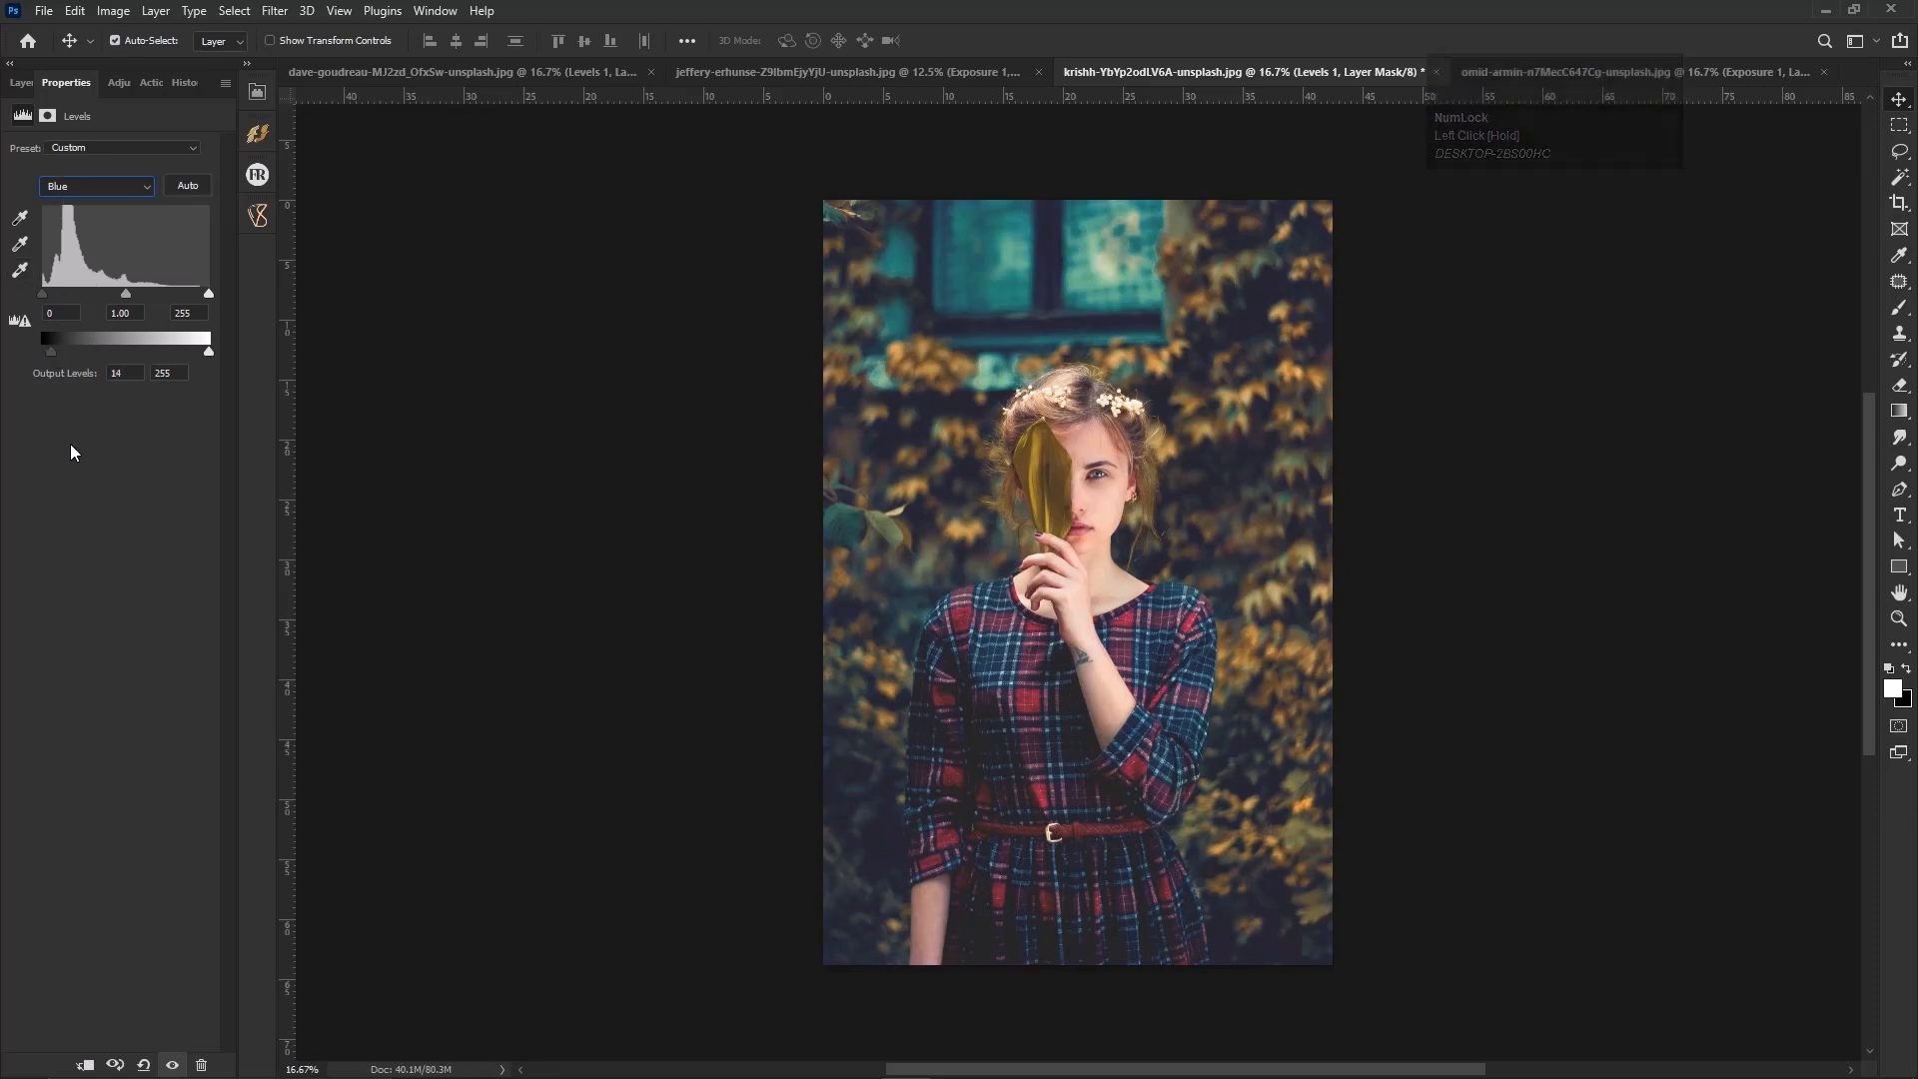
Refine the RGB levels of the leaf portrait to black input 37 and black output 38.
click(74, 189)
click(68, 204)
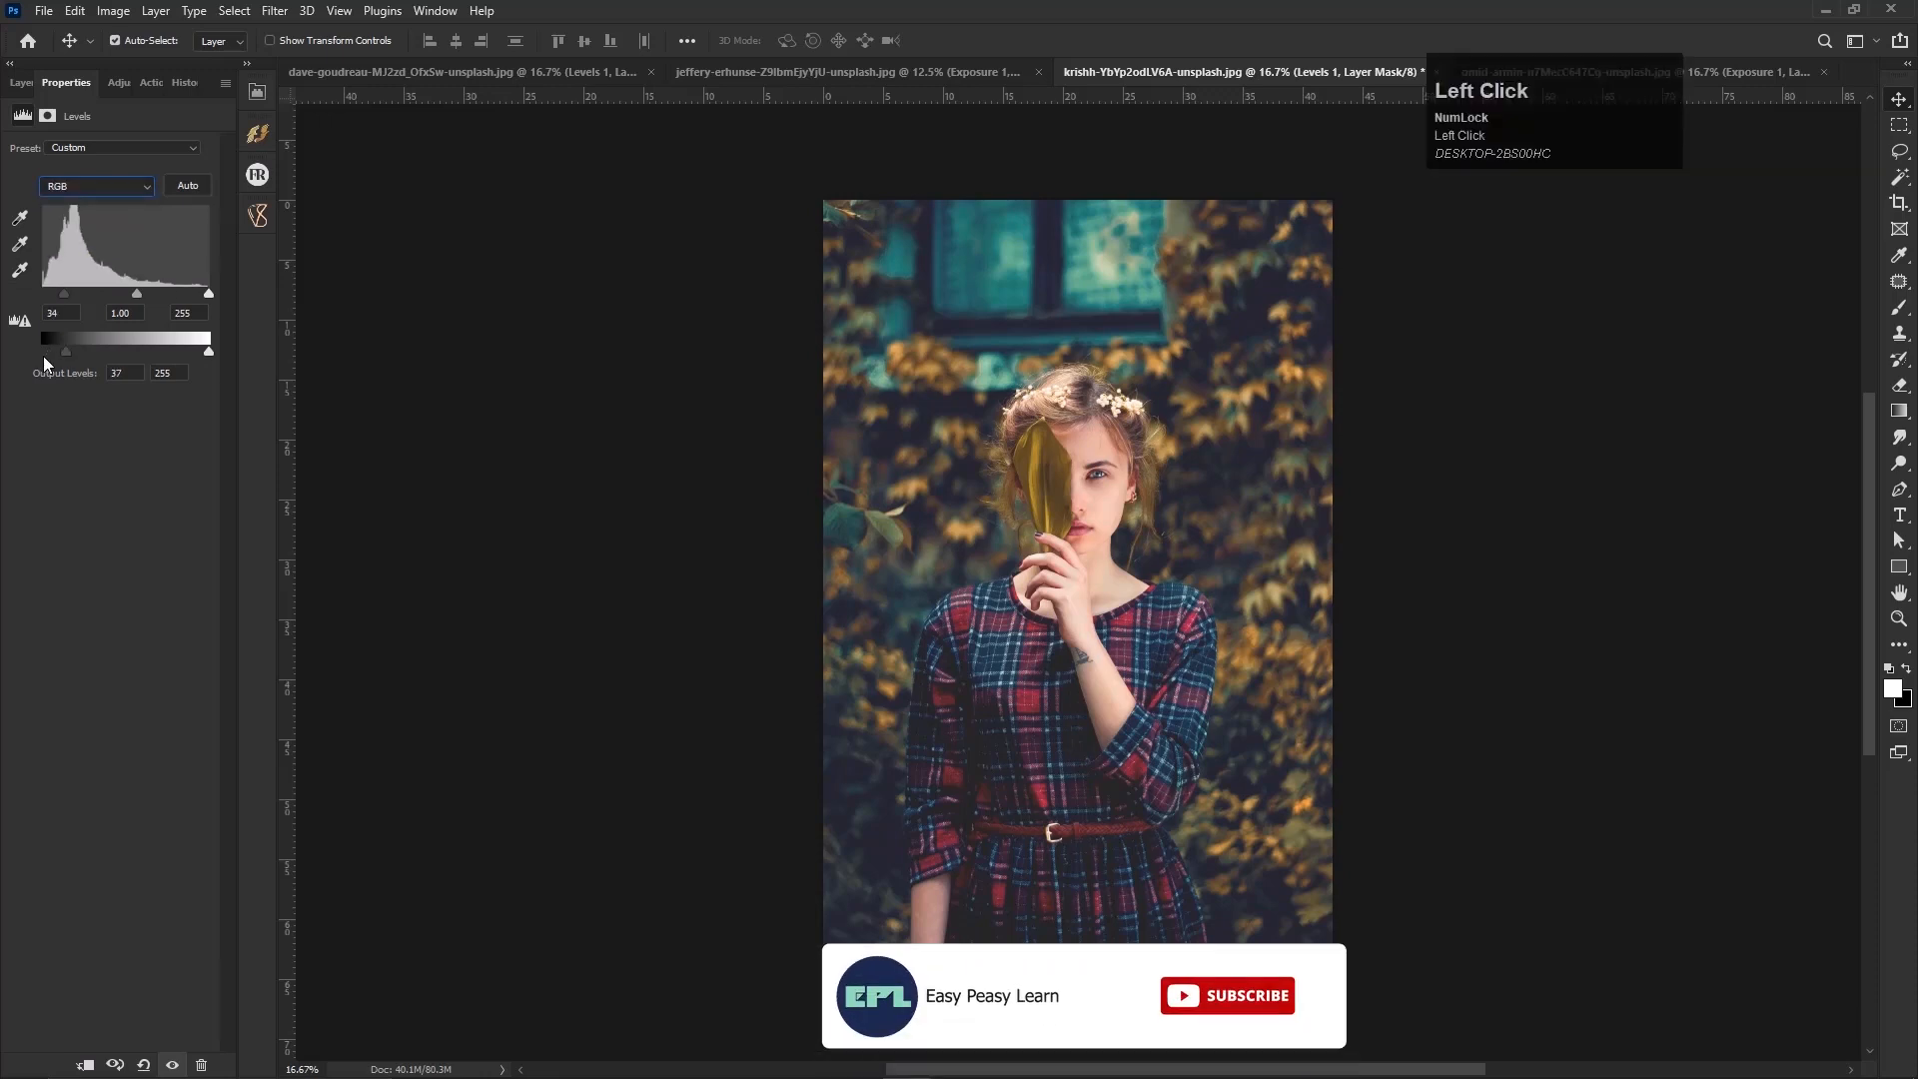
drag(65, 350, 70, 350)
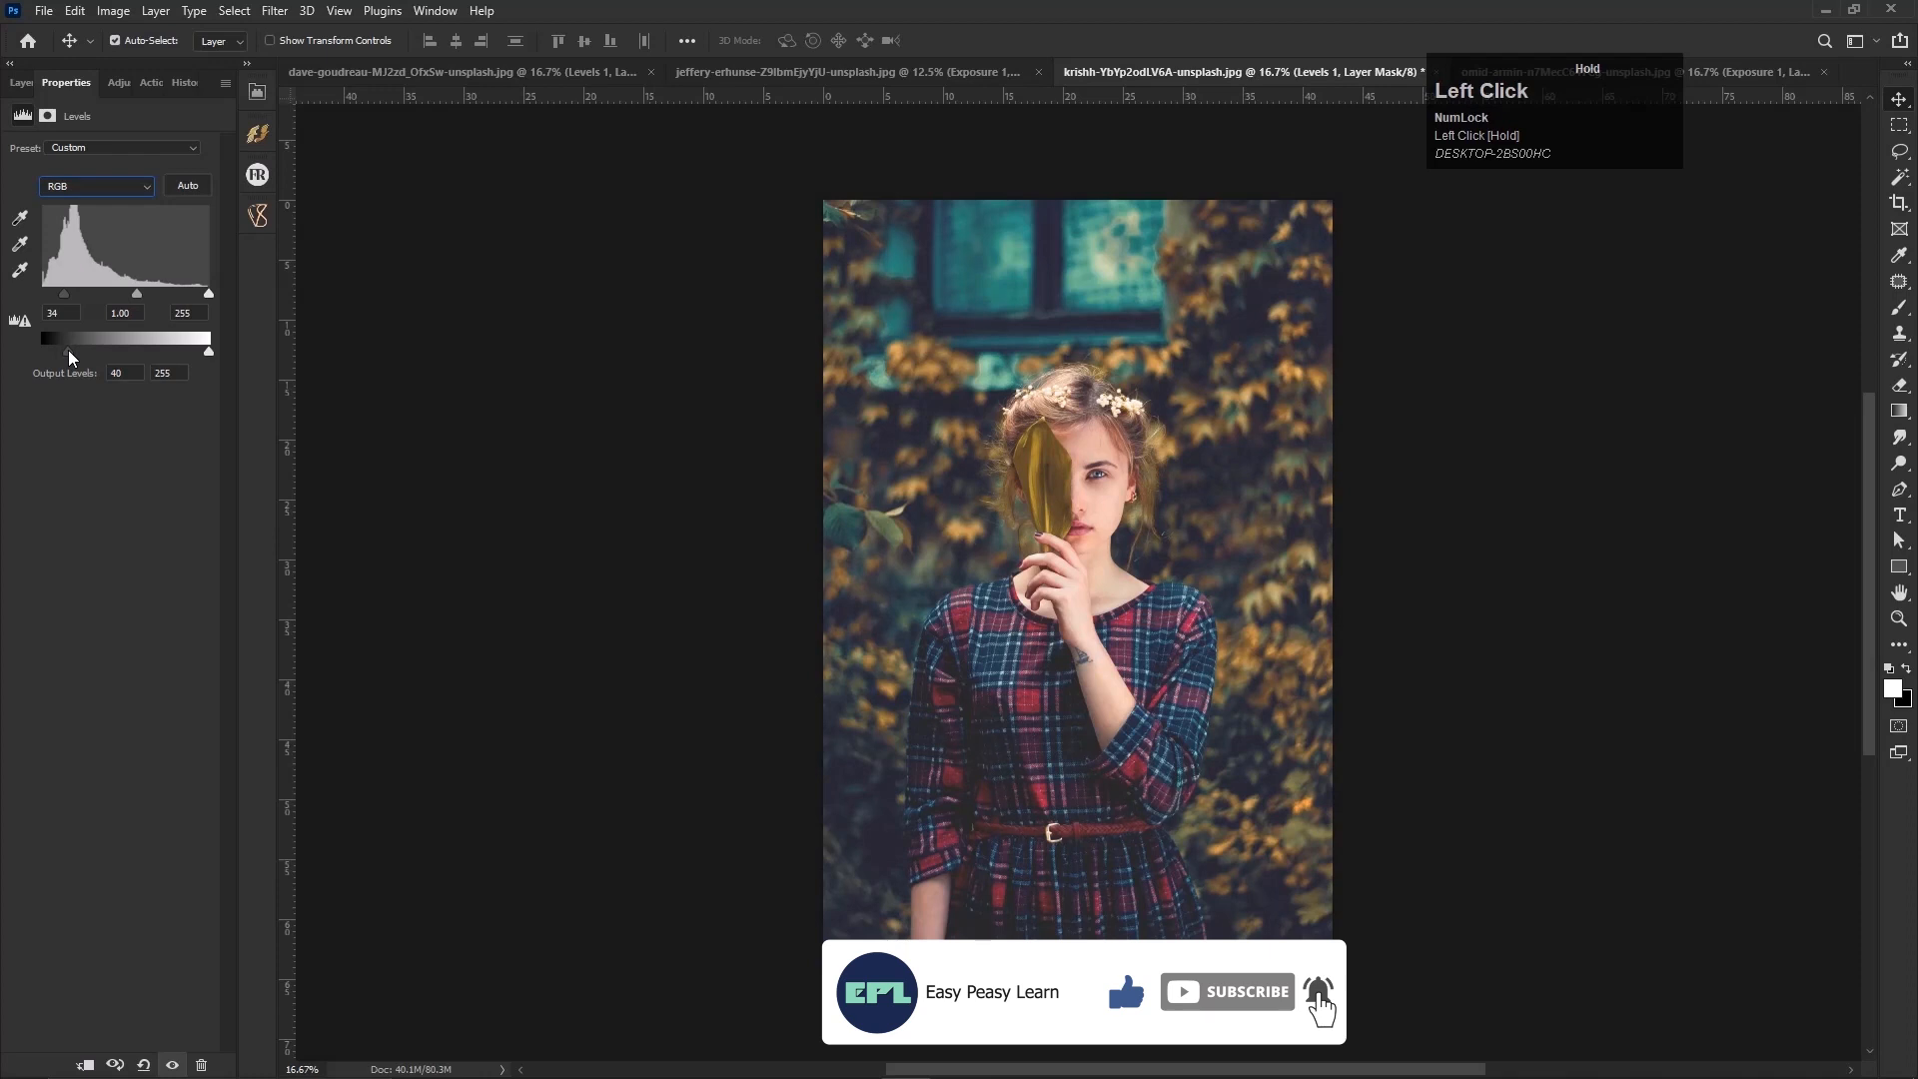
drag(64, 294, 65, 294)
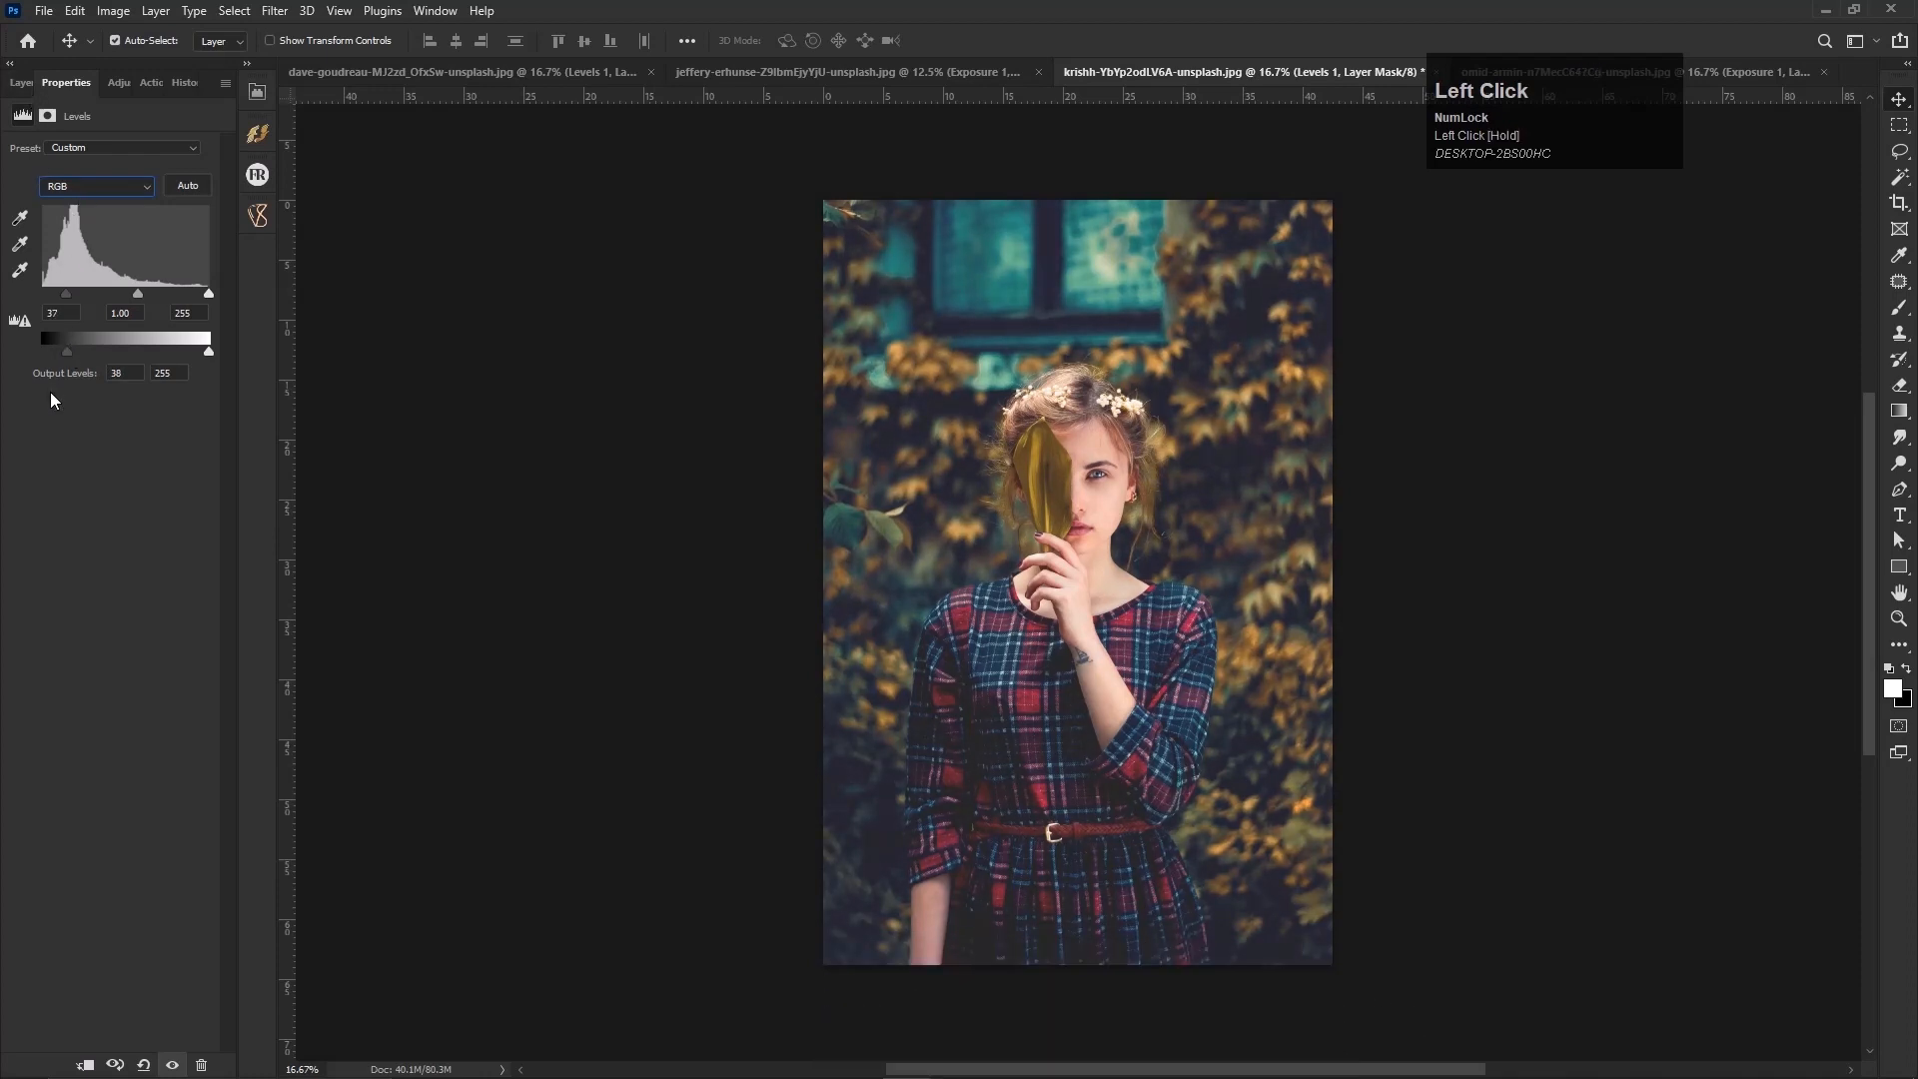
Review the Blue channel levels and compare the leaf portrait with the Levels layer hidden and shown.
click(51, 186)
click(58, 252)
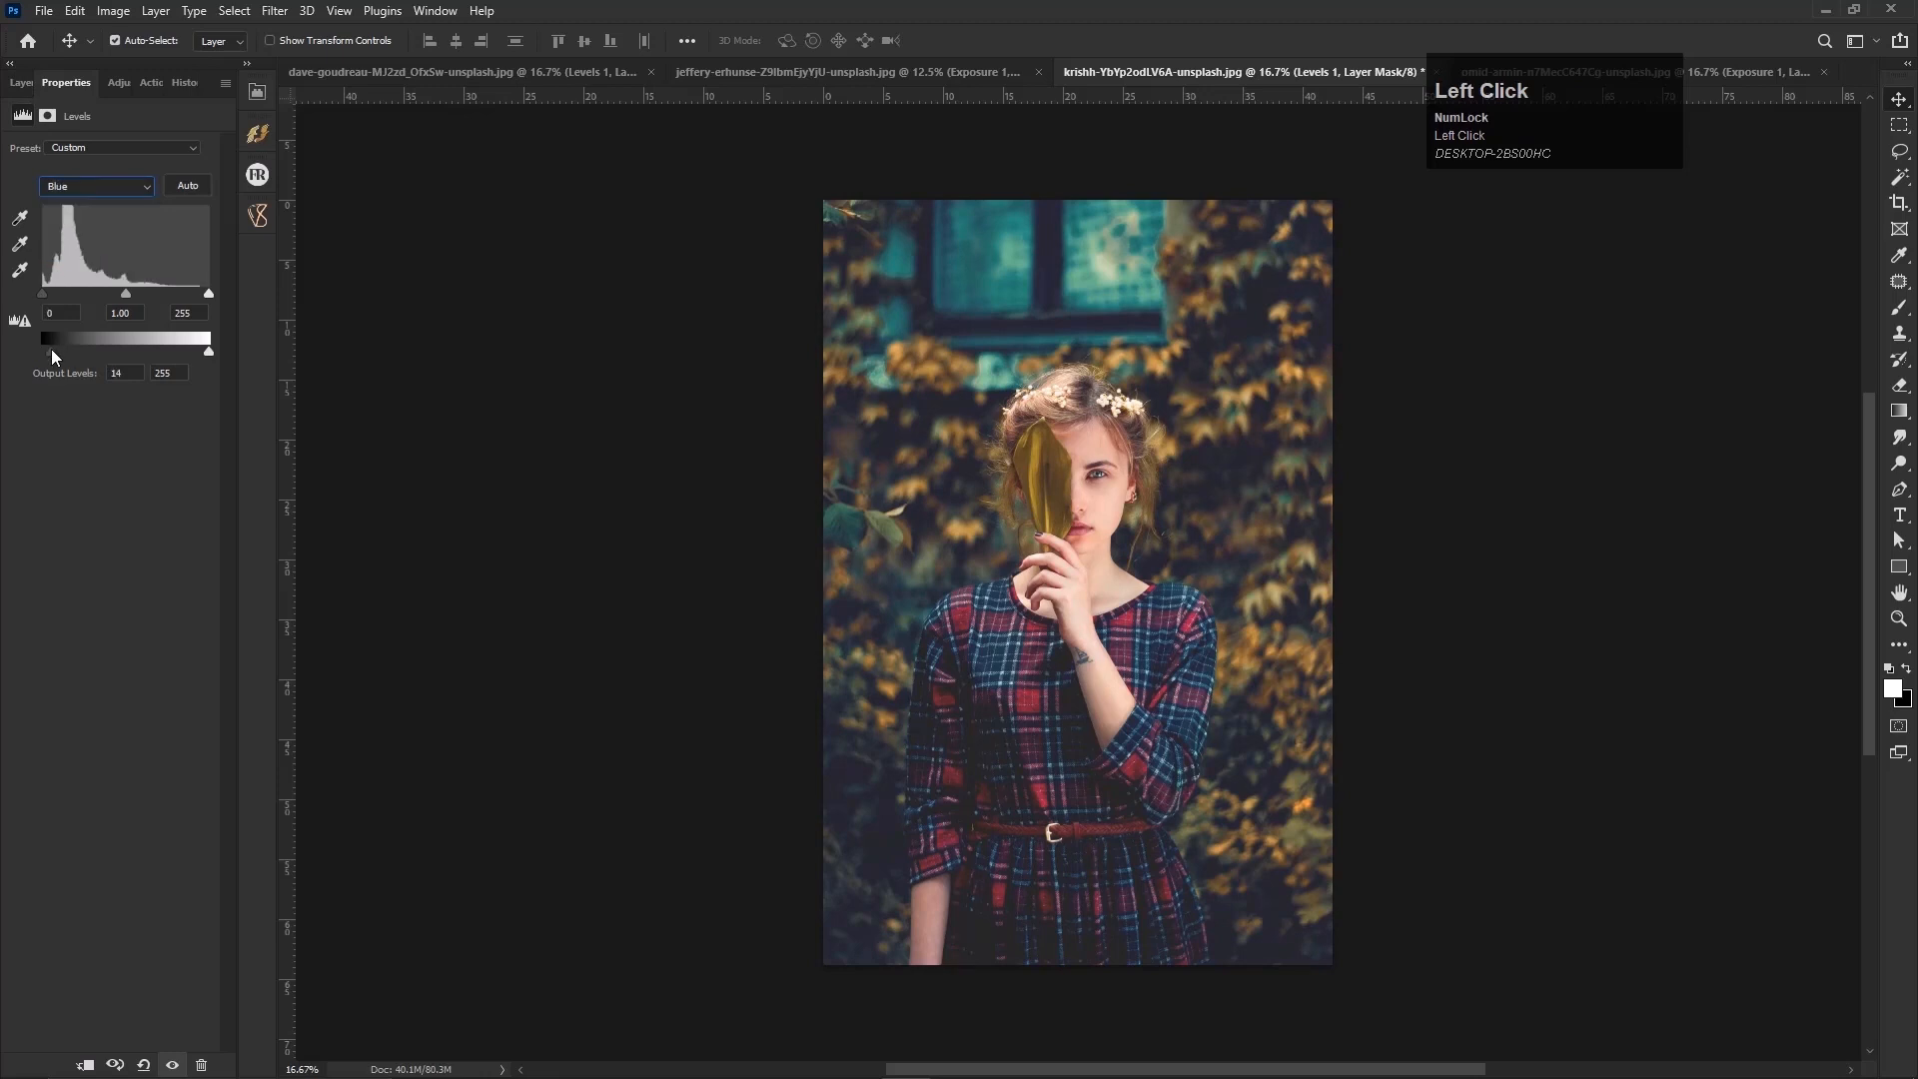
click(22, 83)
click(16, 209)
click(15, 209)
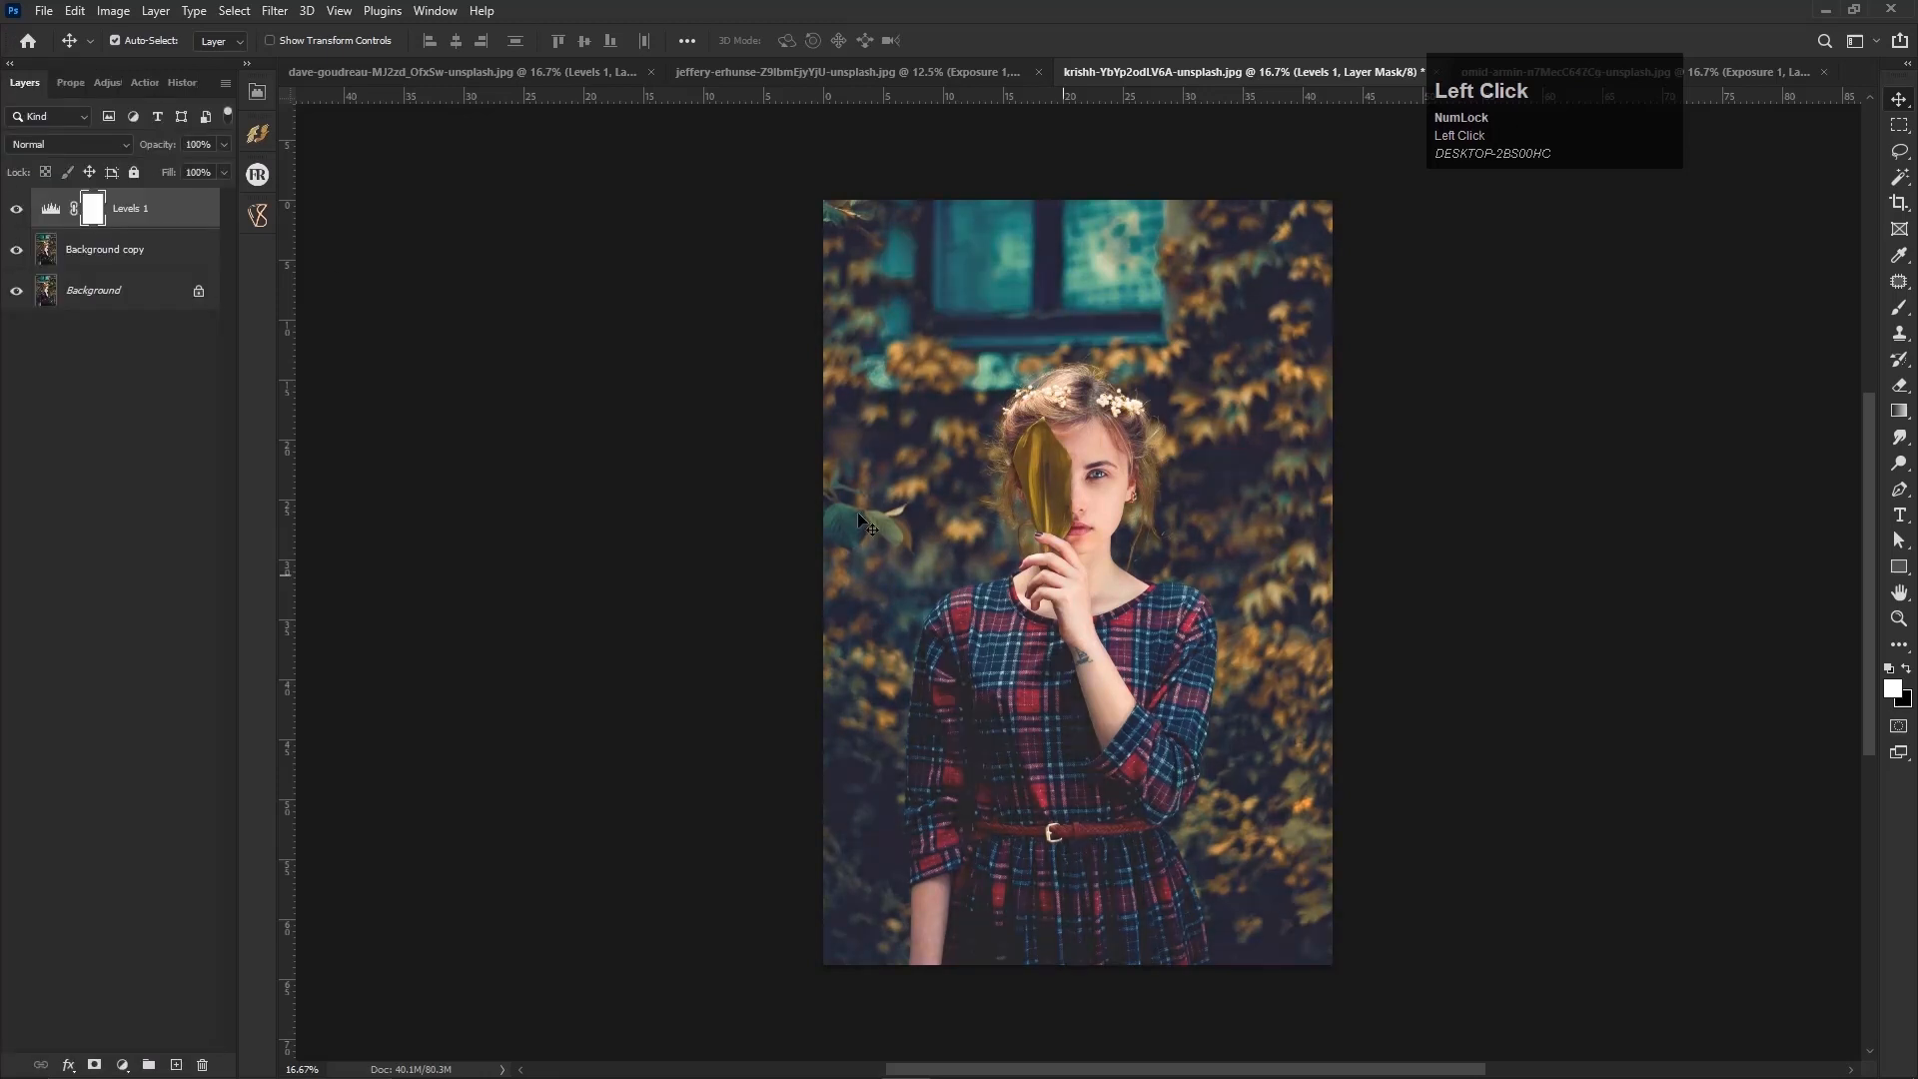
scroll(920, 530, up, 1)
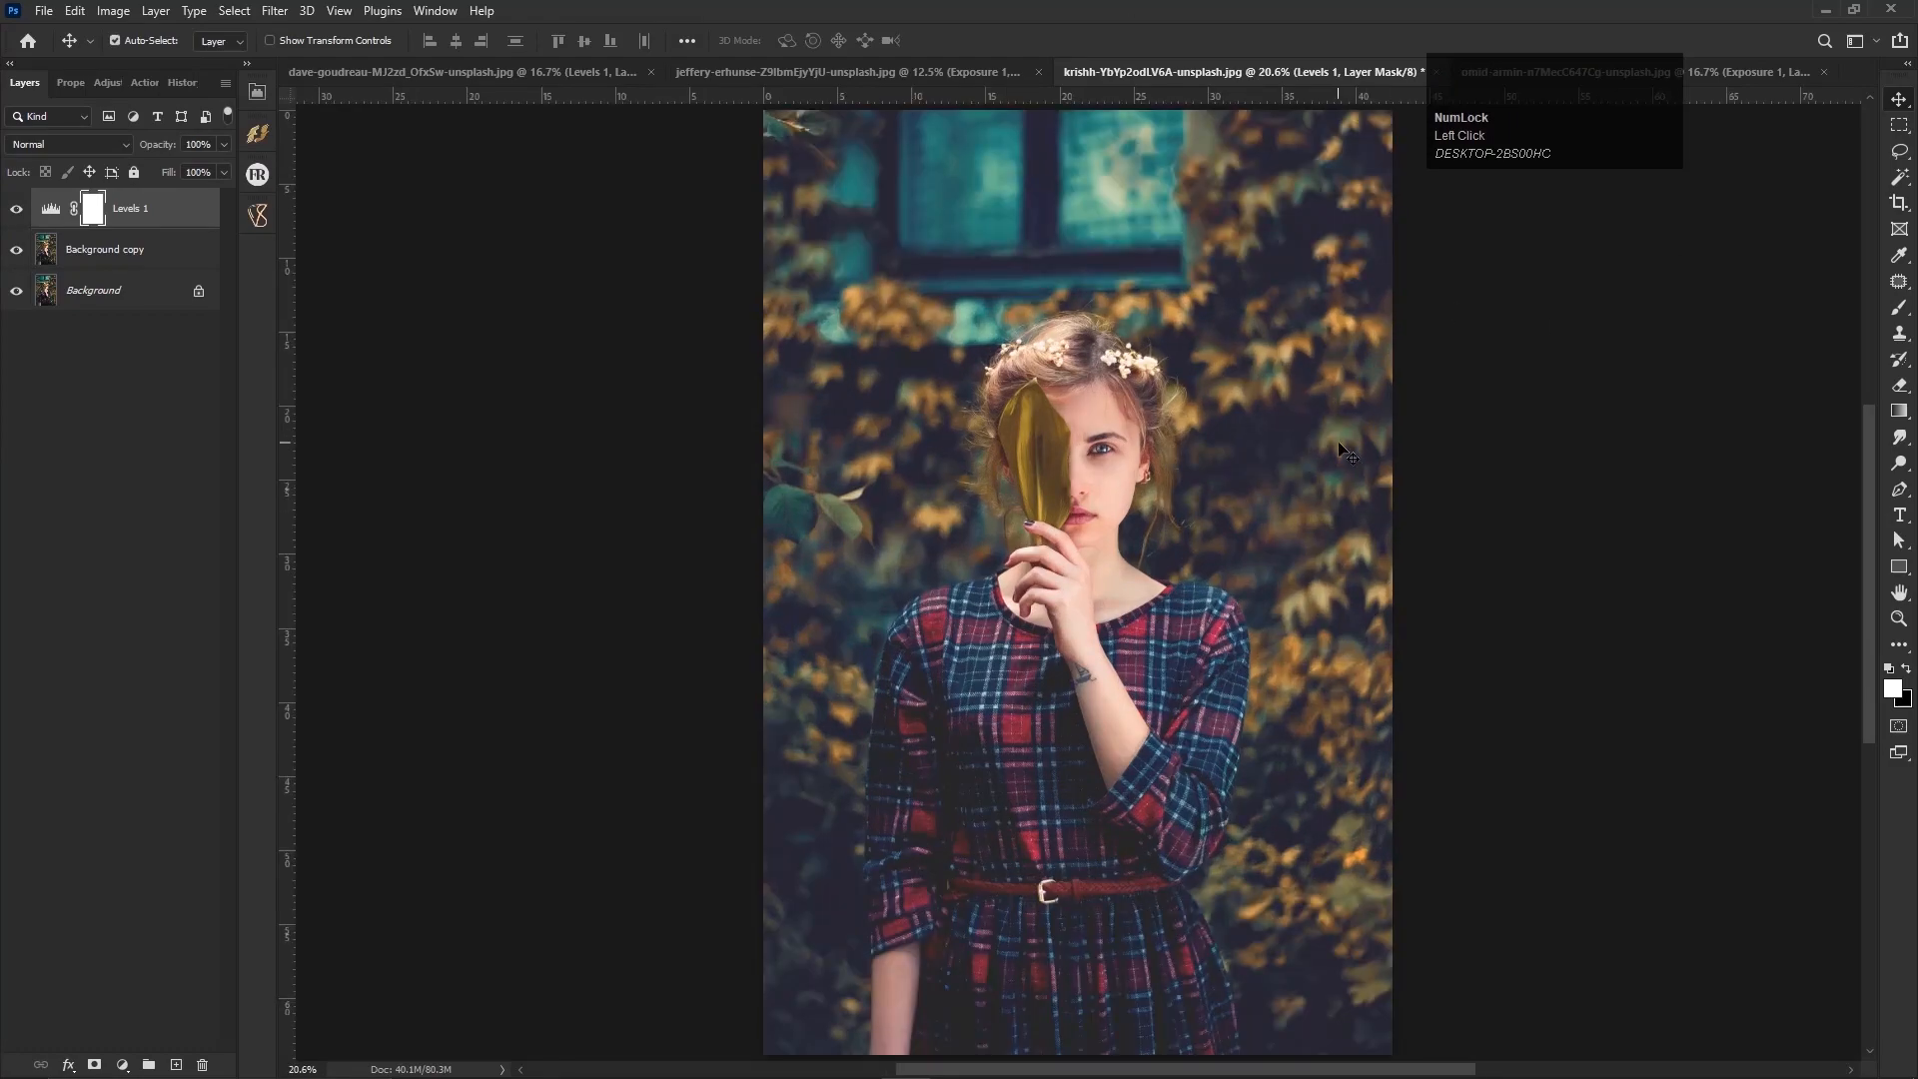